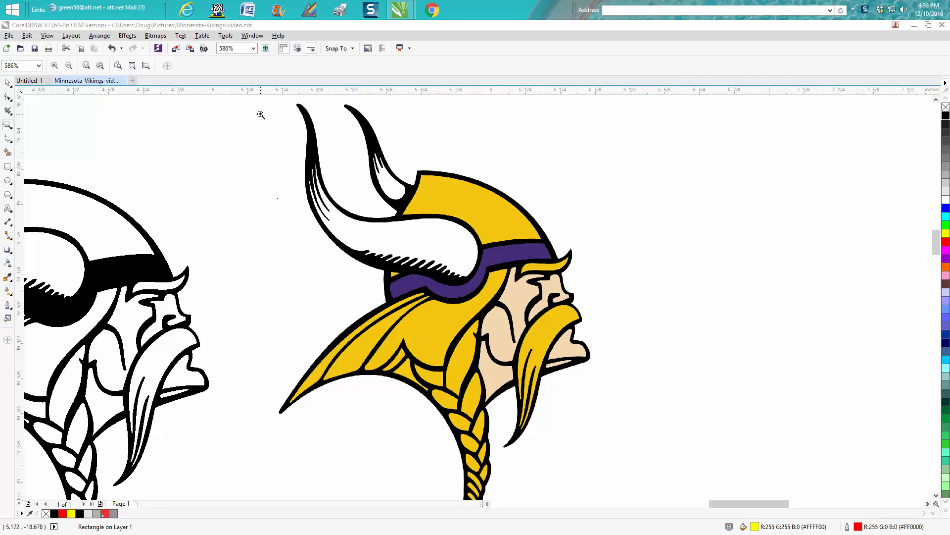
Zoom in to inspect the colour and yellow Viking heads and their helmet and horn outlines
{"action": "left_click_drag", "start_coordinate": [264, 106], "coordinate": [652, 490]}
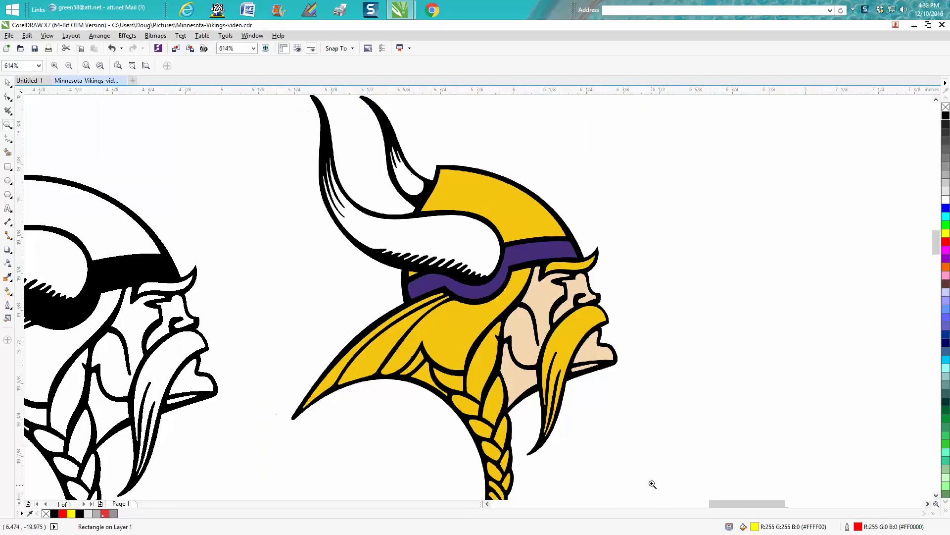
{"action": "scroll", "coordinate": [485, 287], "scroll_direction": "down", "scroll_amount": 4}
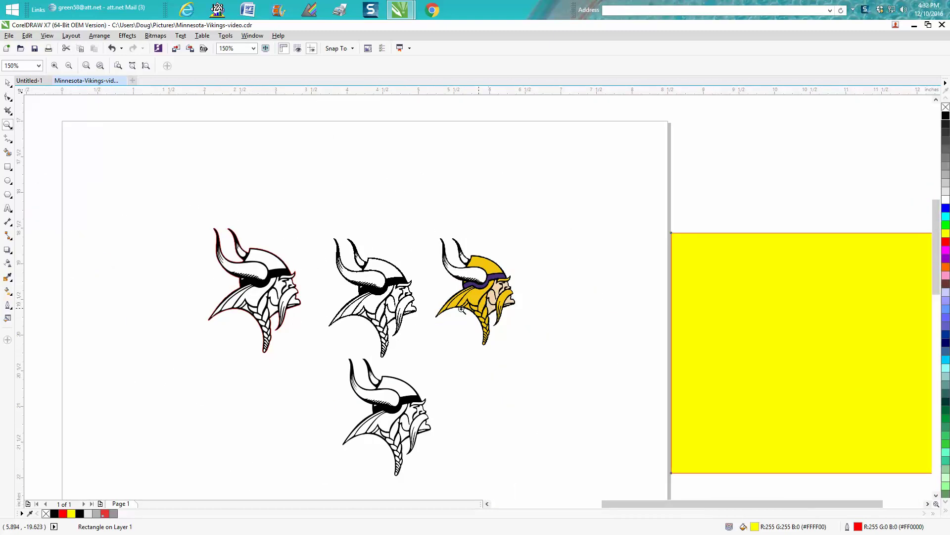
{"action": "left_click", "coordinate": [8, 126]}
{"action": "left_click_drag", "start_coordinate": [431, 233], "coordinate": [561, 355]}
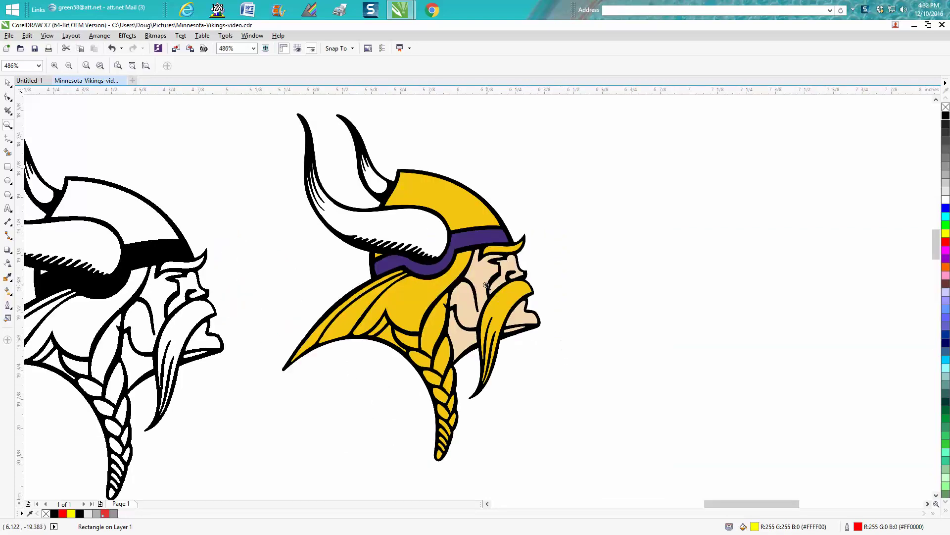
{"action": "scroll", "coordinate": [487, 285], "scroll_direction": "down", "scroll_amount": 2}
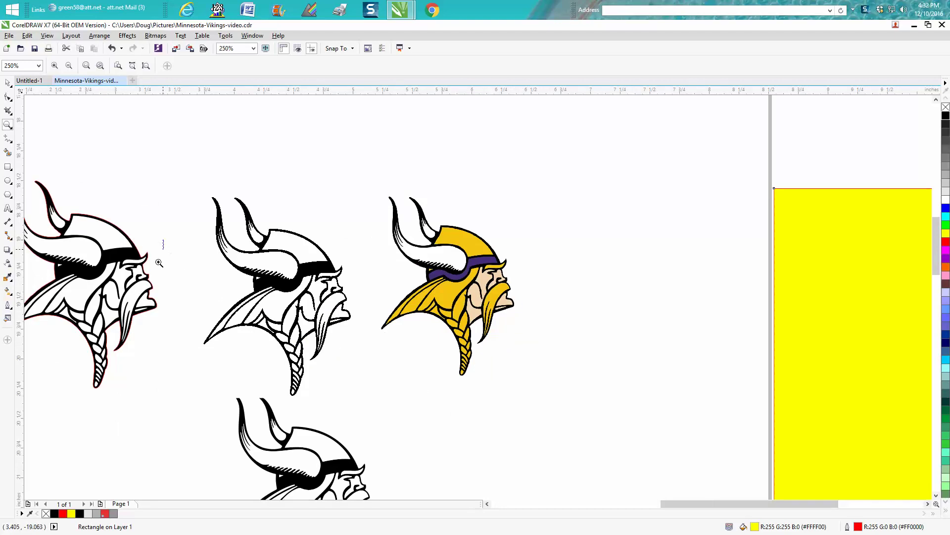
{"action": "left_click_drag", "start_coordinate": [163, 241], "coordinate": [125, 291]}
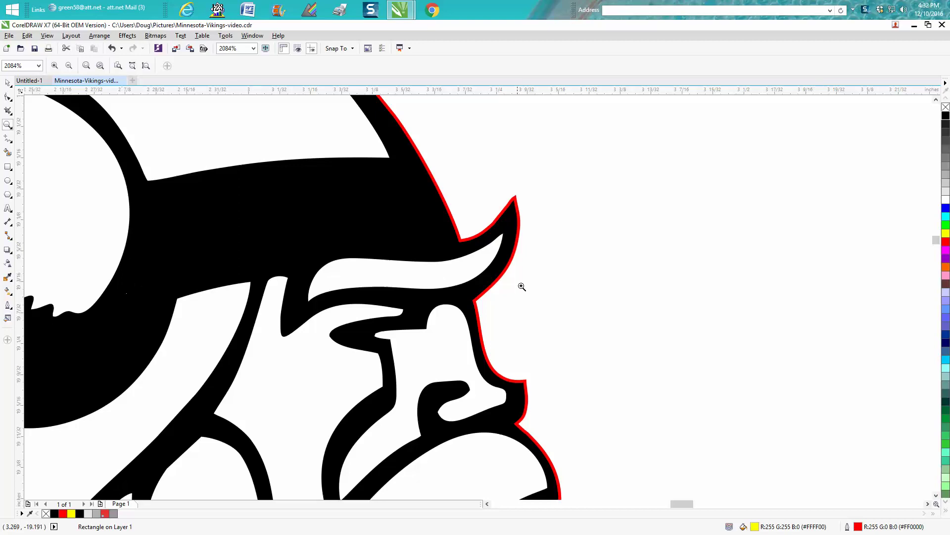
{"action": "scroll", "coordinate": [534, 250], "scroll_direction": "down", "scroll_amount": 7}
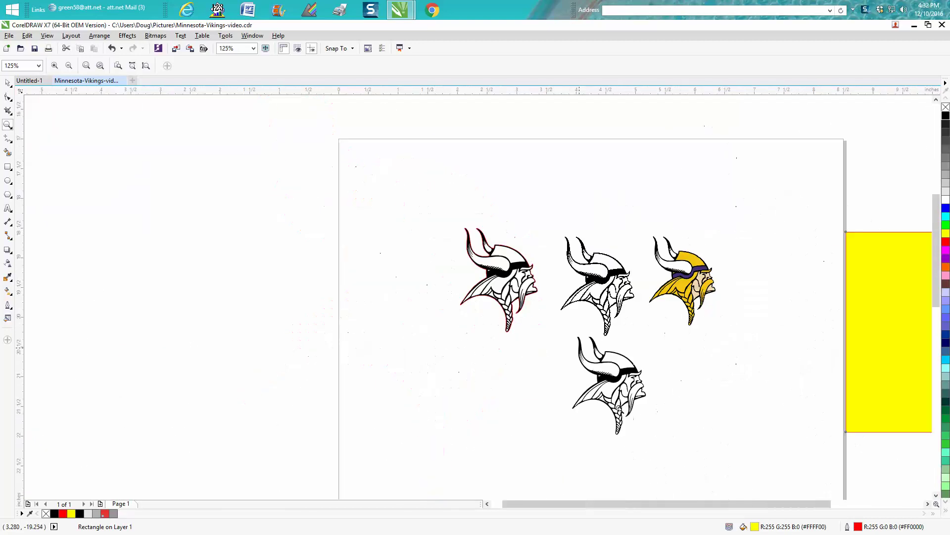
{"action": "left_click_drag", "start_coordinate": [641, 504], "coordinate": [687, 505]}
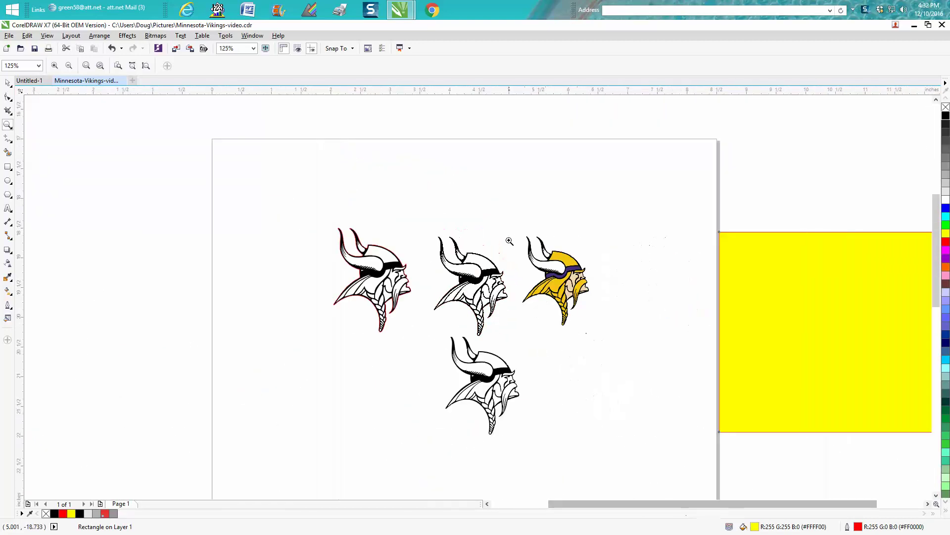
{"action": "left_click_drag", "start_coordinate": [510, 227], "coordinate": [612, 323]}
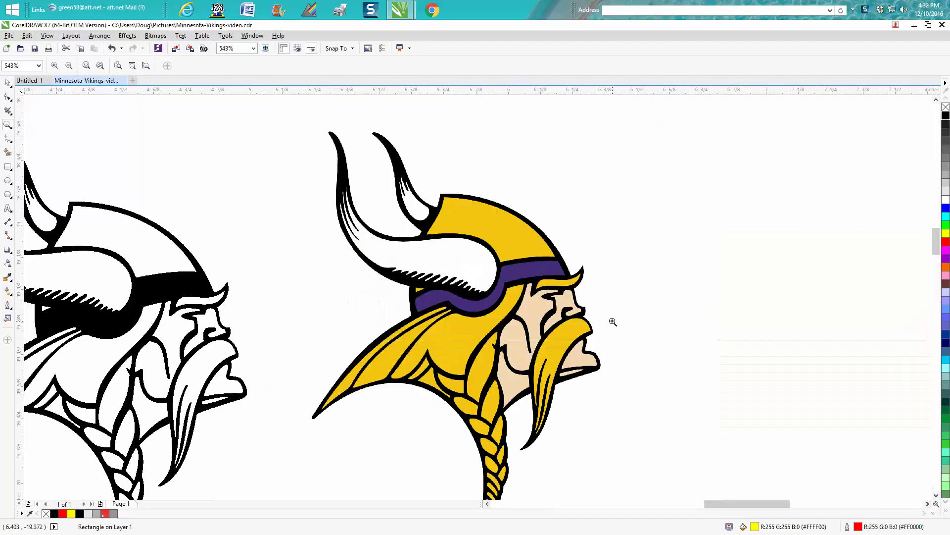
{"action": "right_click", "coordinate": [502, 257]}
{"action": "left_click_drag", "start_coordinate": [294, 227], "coordinate": [343, 255]}
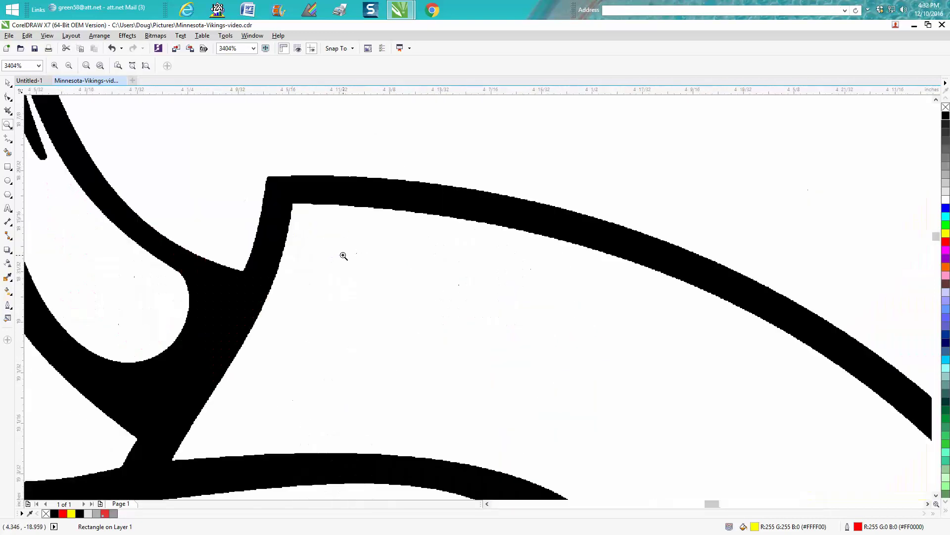
{"action": "scroll", "coordinate": [344, 255], "scroll_direction": "down", "scroll_amount": 4}
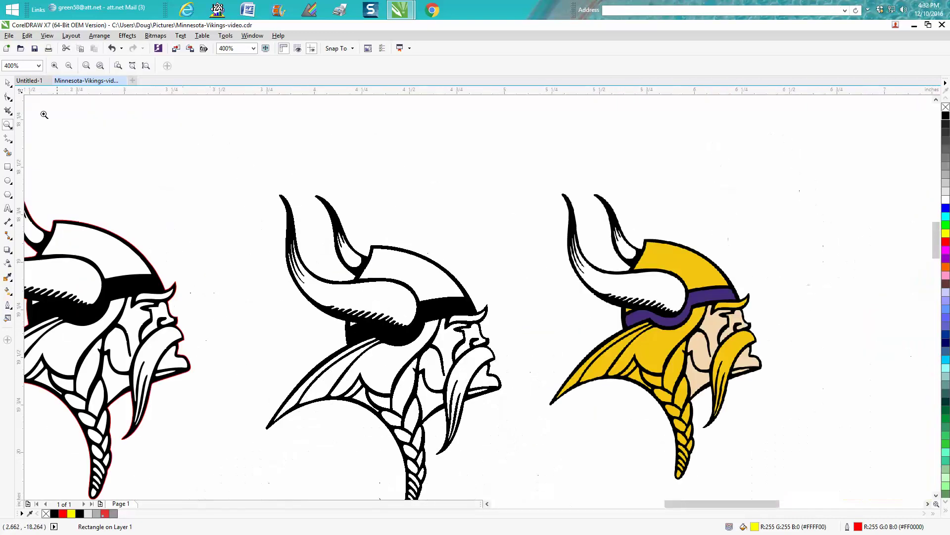
{"action": "left_click", "coordinate": [7, 83]}
Convert the colour logo to a Black and White (1-bit) bitmap and drag it beside the lower logo
{"action": "left_click", "coordinate": [638, 280]}
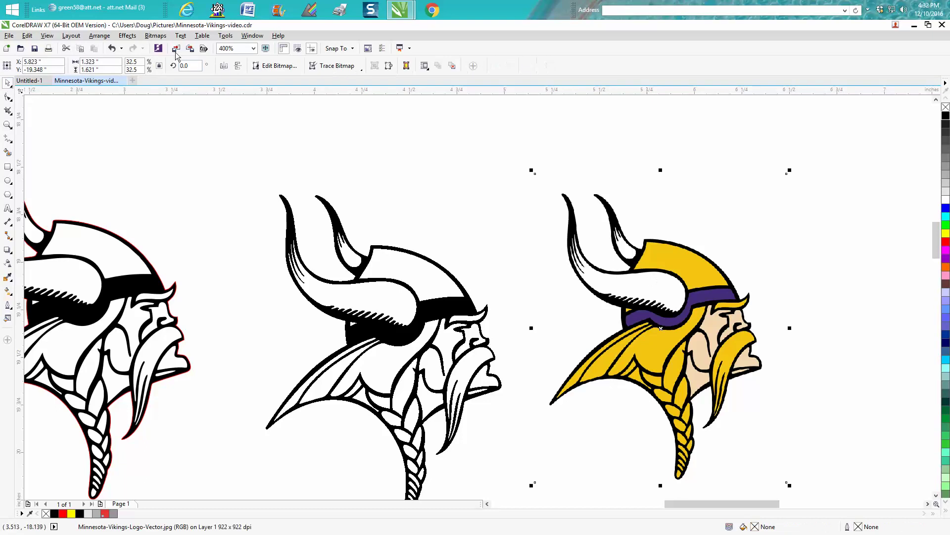
{"action": "left_click", "coordinate": [155, 35]}
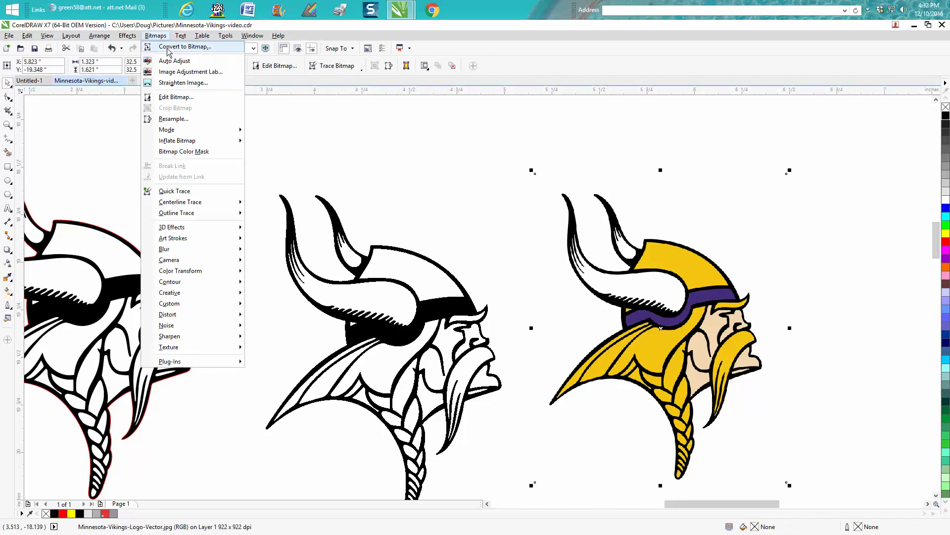
{"action": "left_click", "coordinate": [168, 46]}
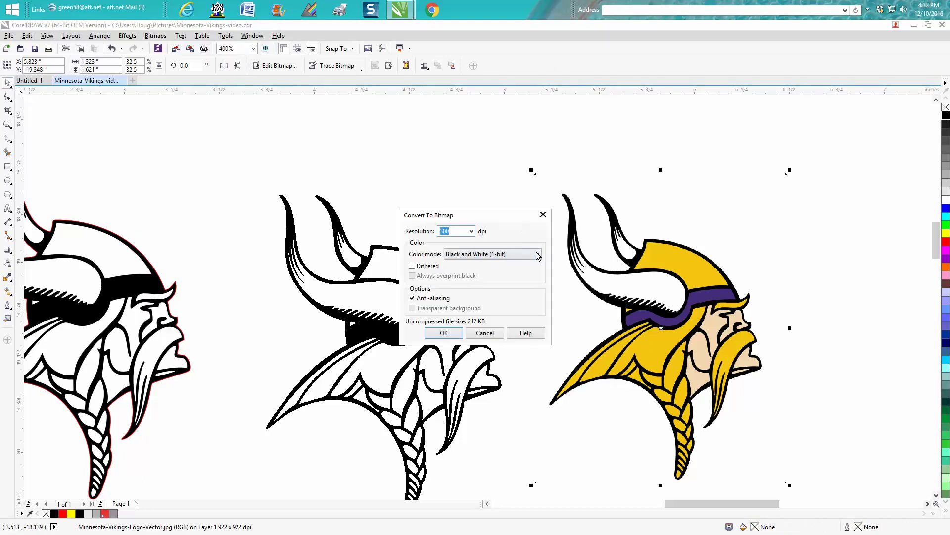
{"action": "left_click", "coordinate": [538, 254]}
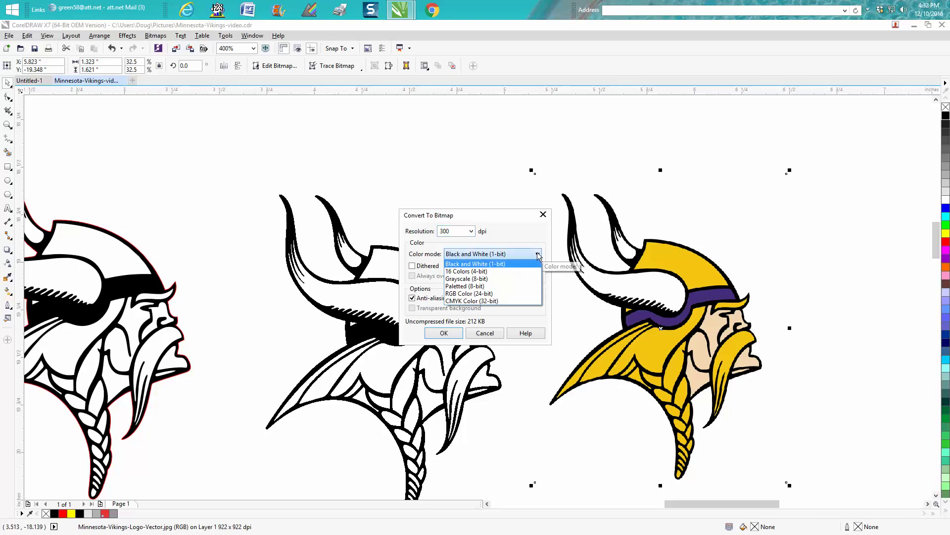
{"action": "left_click", "coordinate": [510, 266]}
{"action": "left_click", "coordinate": [444, 333]}
{"action": "scroll", "coordinate": [530, 300], "scroll_direction": "down", "scroll_amount": 3}
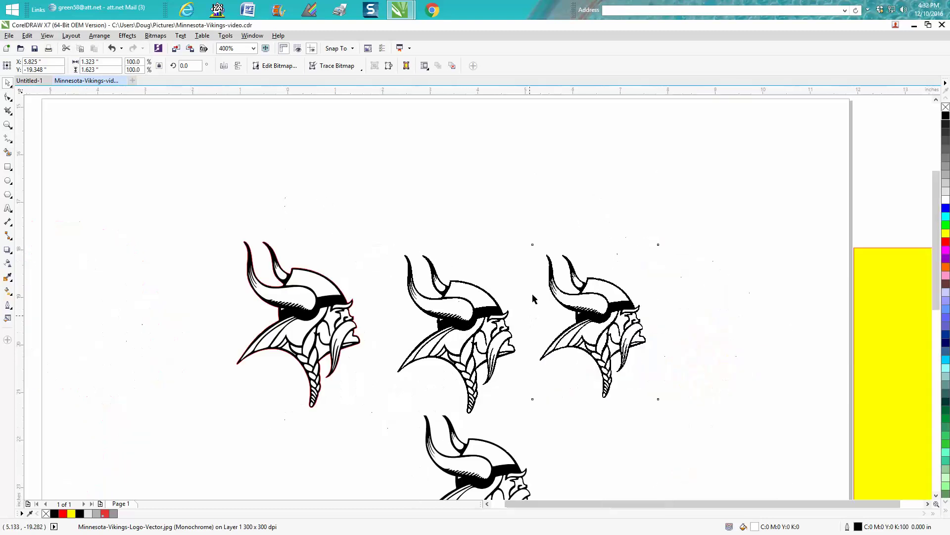
{"action": "left_click_drag", "start_coordinate": [562, 303], "coordinate": [578, 345]}
Trace the black-and-white bitmap with Outline Trace > Clipart and accept the PowerTRACE result
{"action": "left_click", "coordinate": [156, 35]}
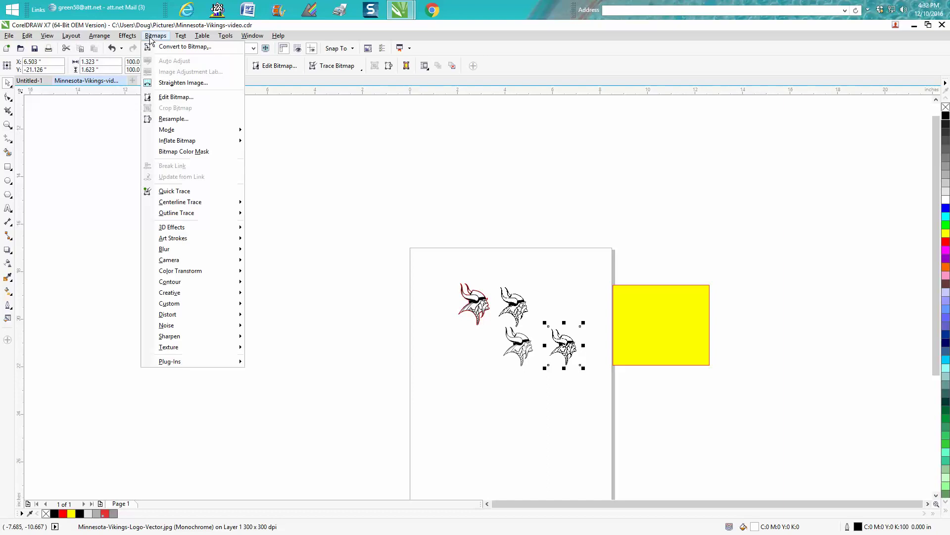
{"action": "mouse_move", "coordinate": [195, 215]}
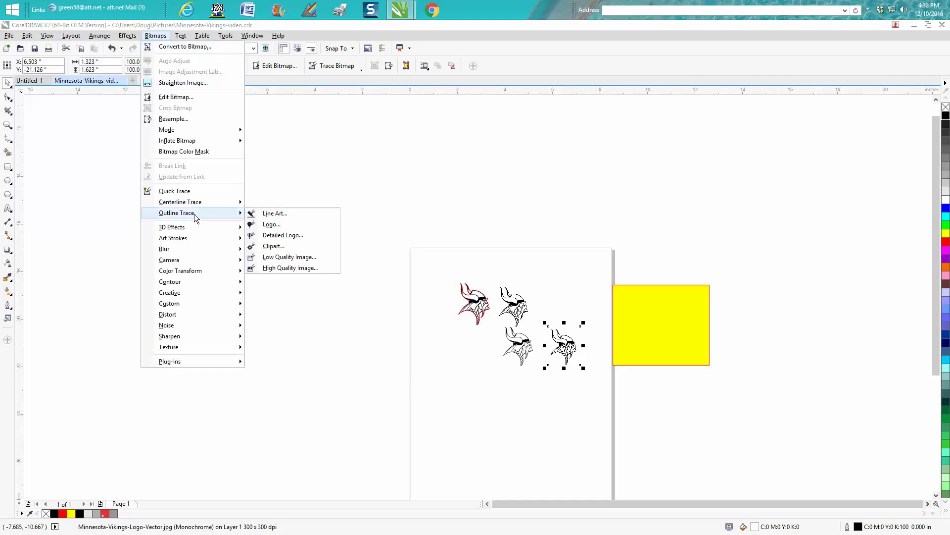
{"action": "left_click", "coordinate": [270, 246]}
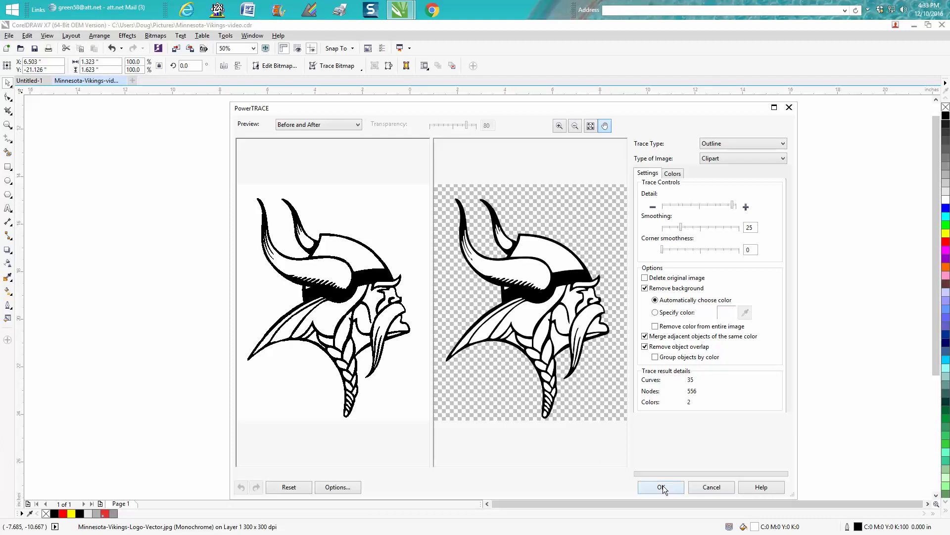
{"action": "left_click", "coordinate": [662, 487]}
Move the traced vector head down-left and delete the original black-and-white bitmap
{"action": "mouse_move", "coordinate": [565, 343]}
{"action": "left_mouse_down"}
{"action": "mouse_move", "coordinate": [545, 377]}
{"action": "mouse_move", "coordinate": [524, 389]}
{"action": "mouse_move", "coordinate": [482, 353]}
{"action": "left_mouse_up"}
{"action": "left_click", "coordinate": [565, 345]}
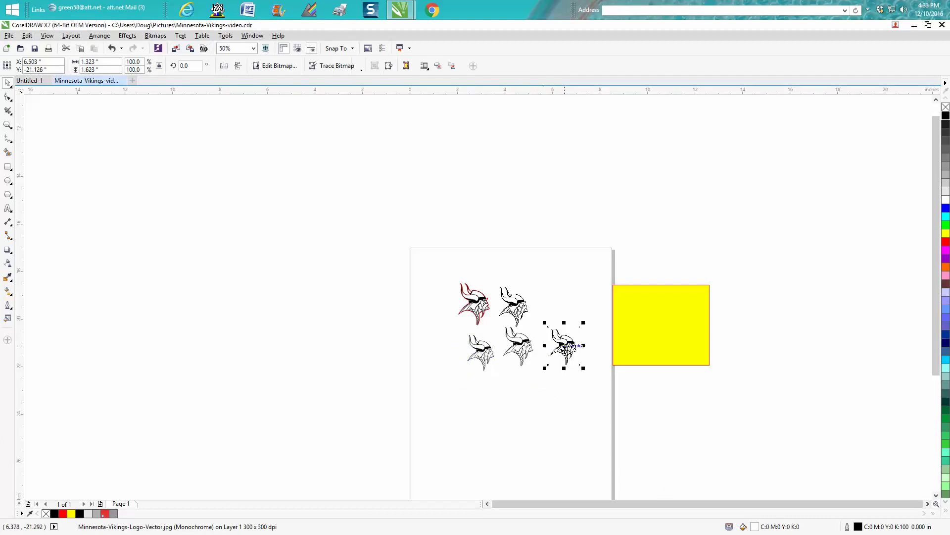
{"action": "key", "text": "Delete"}
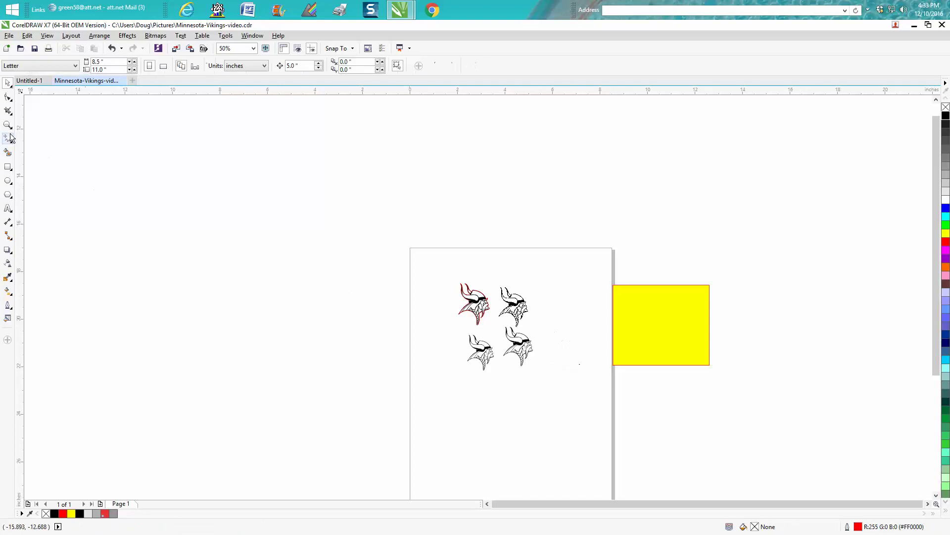
{"action": "left_click", "coordinate": [7, 124]}
{"action": "left_click_drag", "start_coordinate": [464, 324], "coordinate": [521, 377]}
{"action": "left_click_drag", "start_coordinate": [374, 212], "coordinate": [415, 229]}
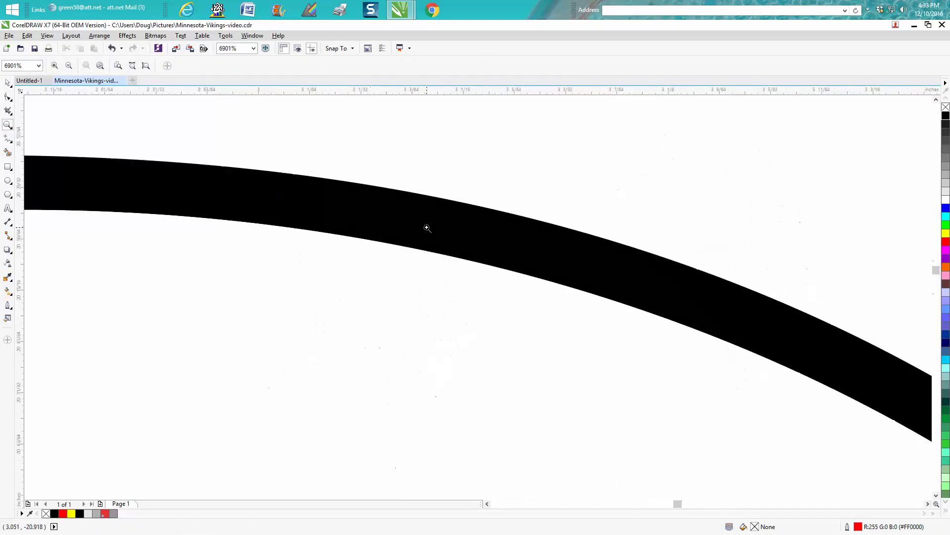
{"action": "right_click", "coordinate": [453, 265]}
{"action": "right_click", "coordinate": [573, 328]}
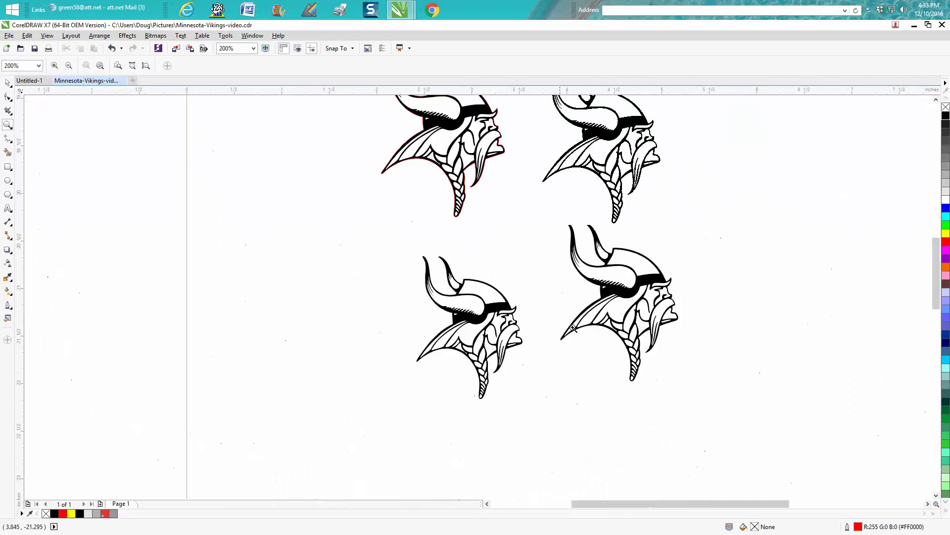
{"action": "left_click_drag", "start_coordinate": [559, 217], "coordinate": [615, 252]}
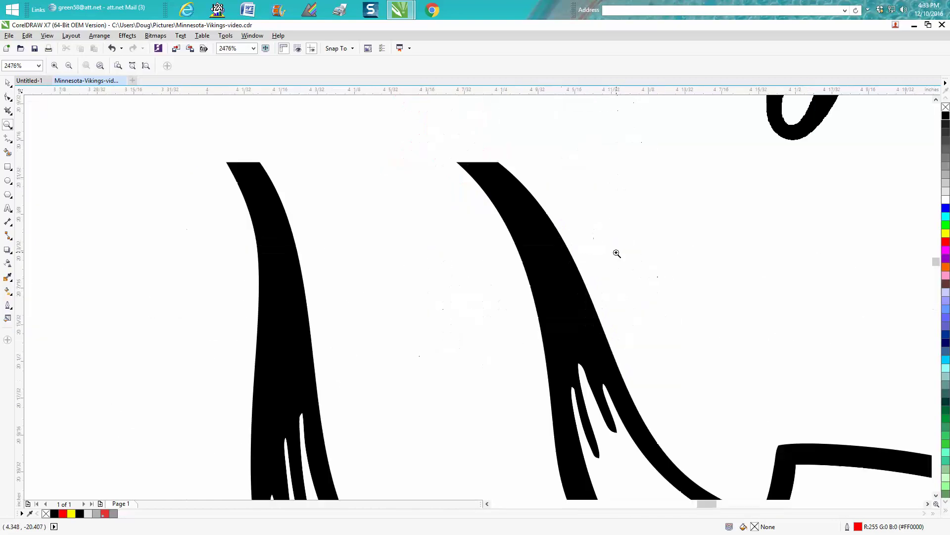
{"action": "right_click", "coordinate": [518, 242]}
{"action": "right_click", "coordinate": [509, 243]}
{"action": "right_click", "coordinate": [397, 241]}
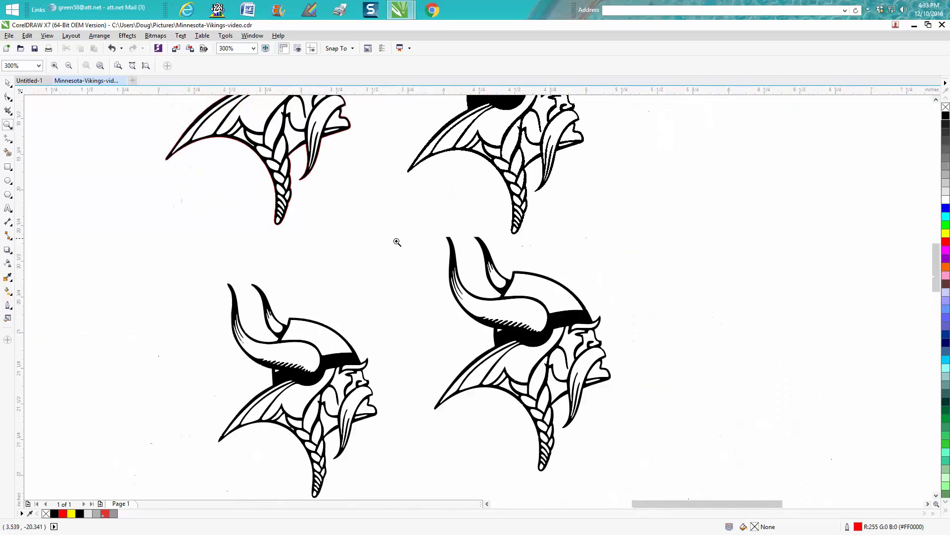
{"action": "right_click", "coordinate": [136, 154]}
{"action": "right_click", "coordinate": [136, 154]}
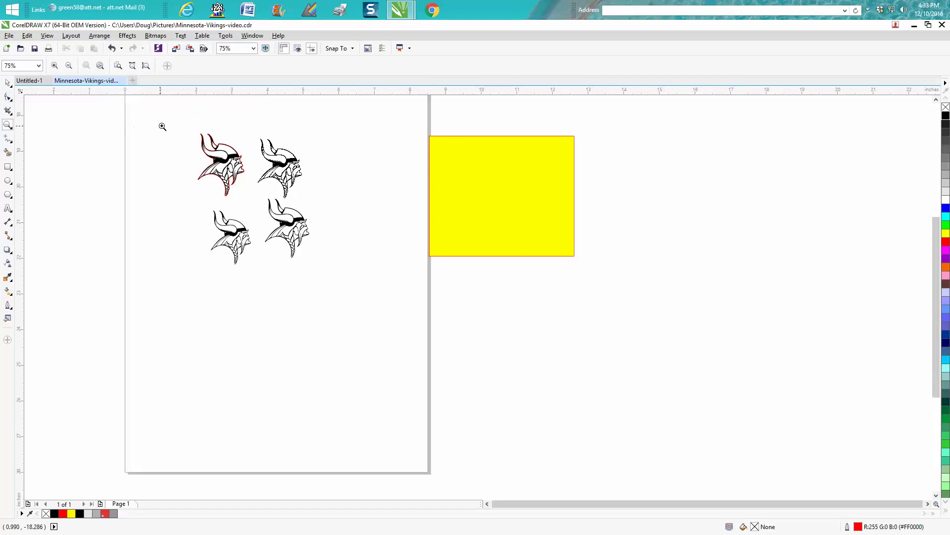
{"action": "left_click_drag", "start_coordinate": [177, 132], "coordinate": [610, 269]}
Drag the bottom-right Viking head group onto the yellow rectangle
{"action": "left_click", "coordinate": [8, 83]}
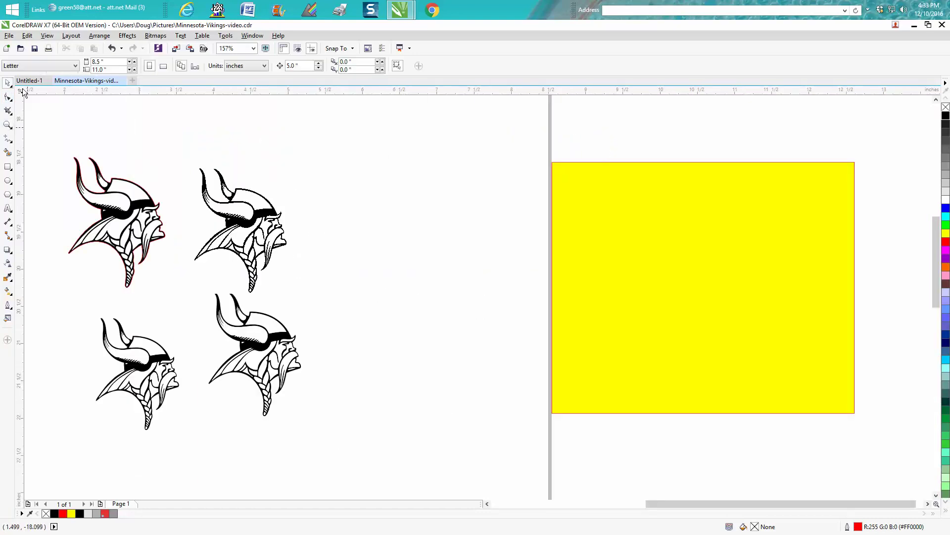
{"action": "left_click", "coordinate": [266, 335]}
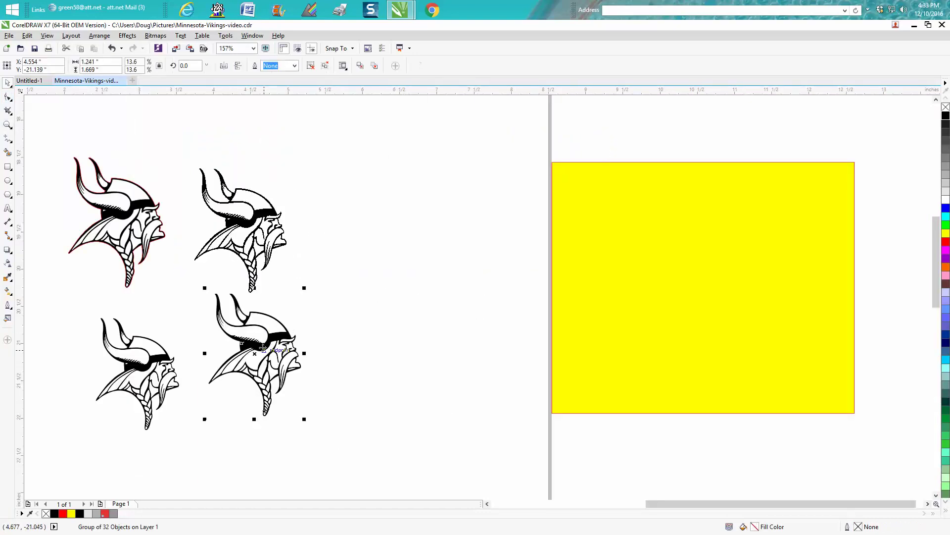
{"action": "left_click_drag", "start_coordinate": [303, 348], "coordinate": [682, 283]}
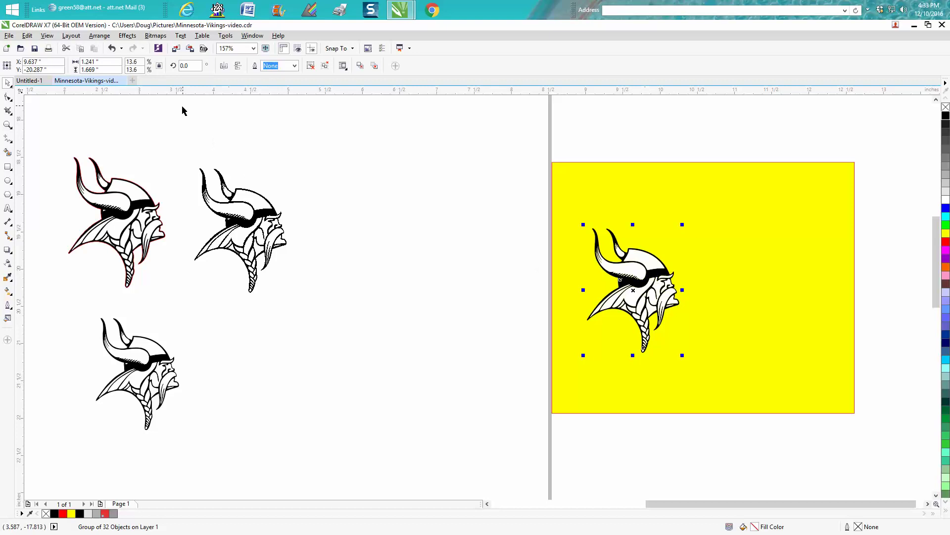
Ungroup the Viking head on the yellow rectangle, trying and undoing two piece moves
{"action": "left_click", "coordinate": [100, 36]}
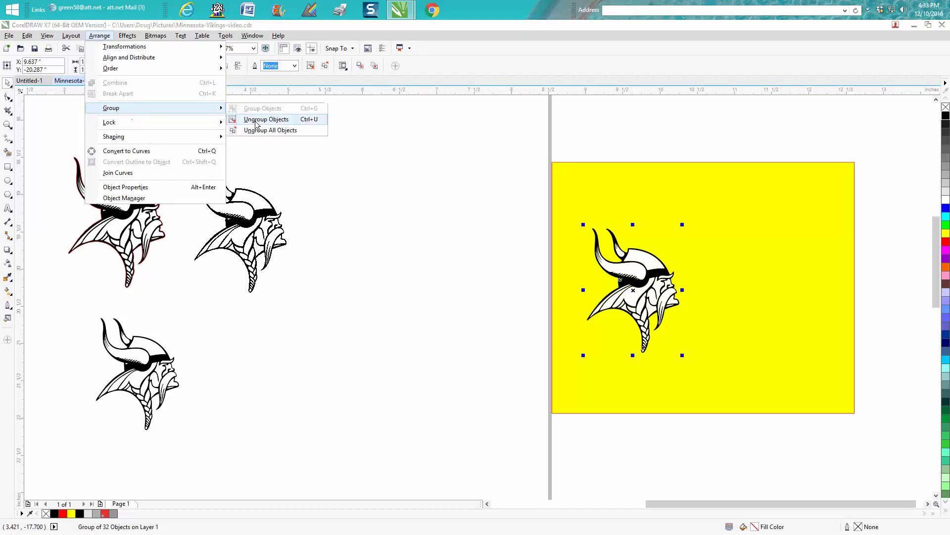
{"action": "left_click", "coordinate": [257, 123]}
{"action": "left_click", "coordinate": [445, 178]}
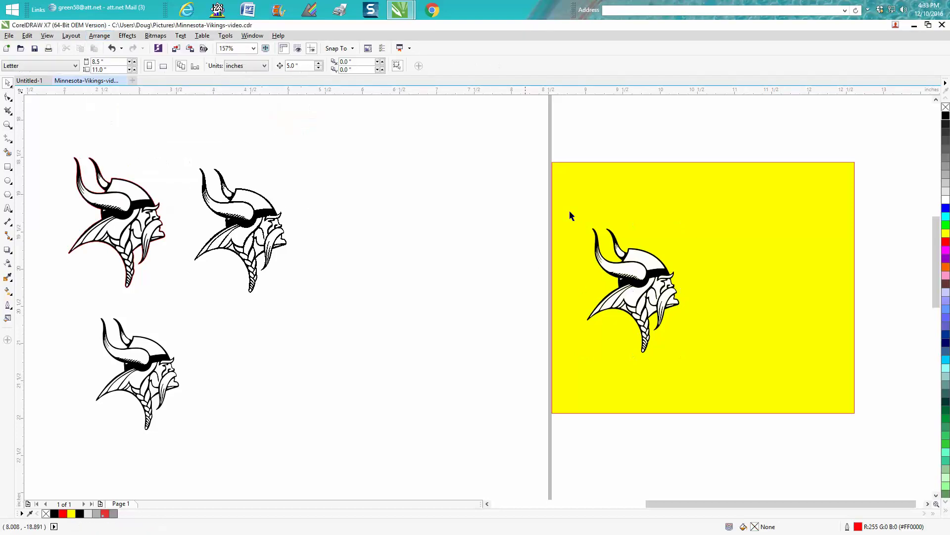
{"action": "left_click", "coordinate": [640, 274]}
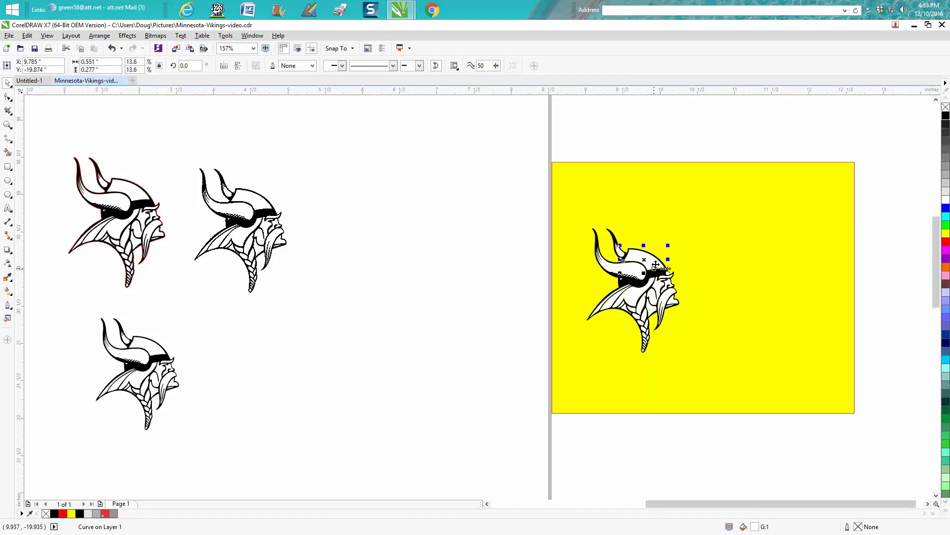
{"action": "left_click_drag", "start_coordinate": [654, 264], "coordinate": [693, 234]}
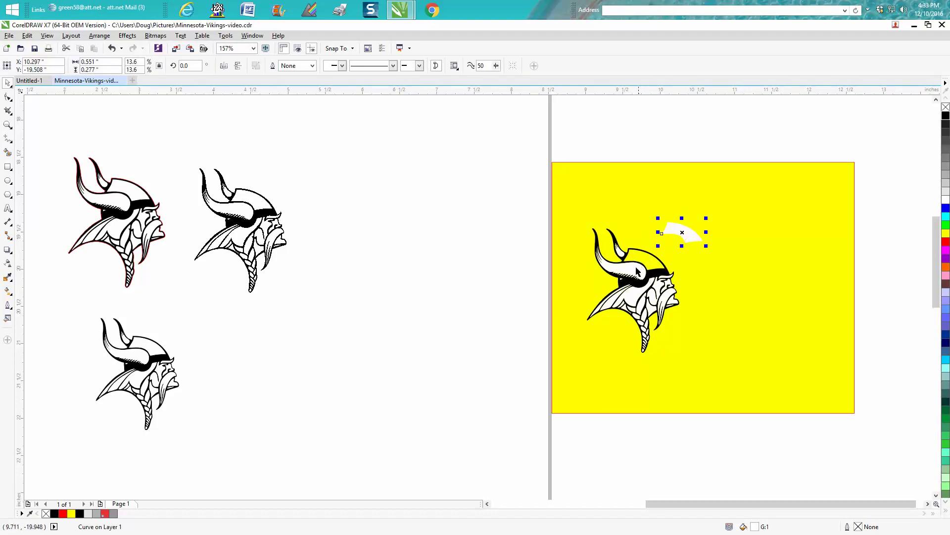
{"action": "left_click_drag", "start_coordinate": [638, 272], "coordinate": [652, 196]}
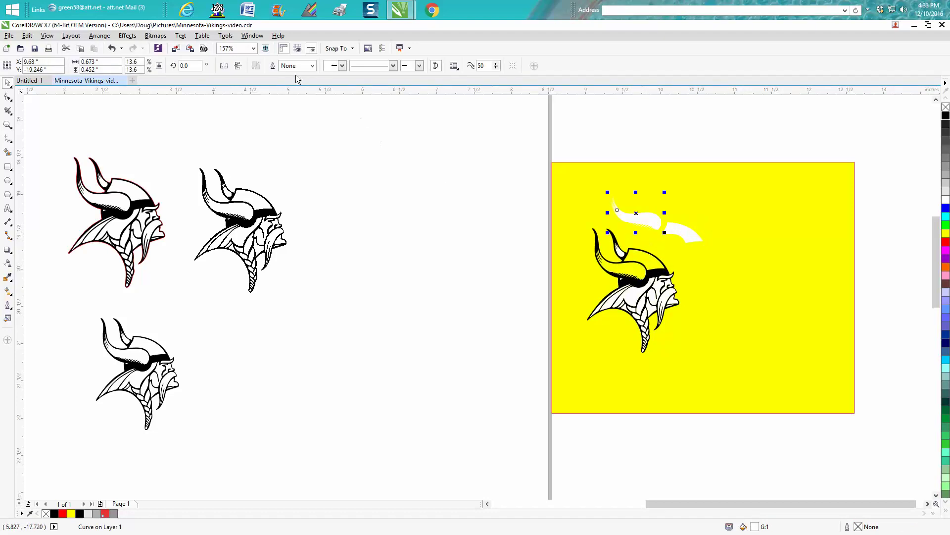
{"action": "left_click", "coordinate": [112, 49]}
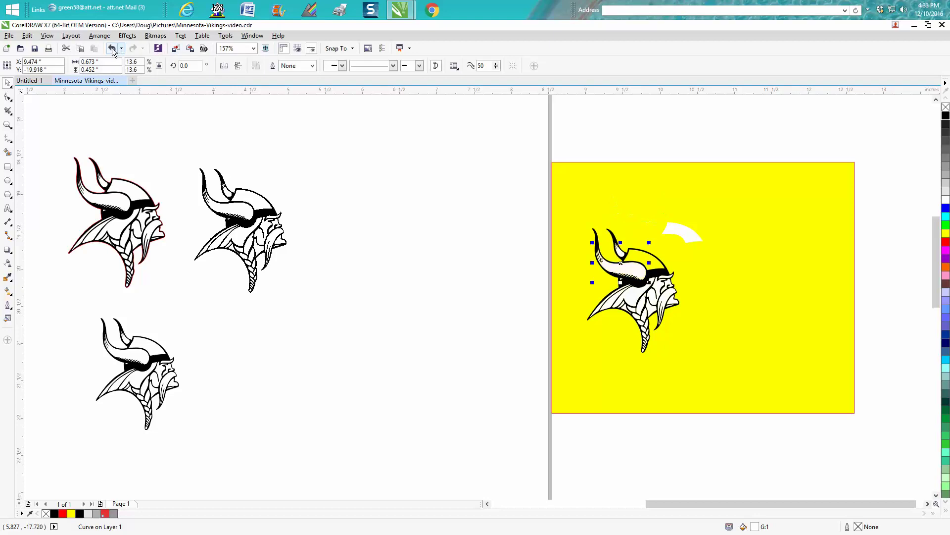
{"action": "left_click", "coordinate": [112, 49]}
{"action": "key", "text": "Escape"}
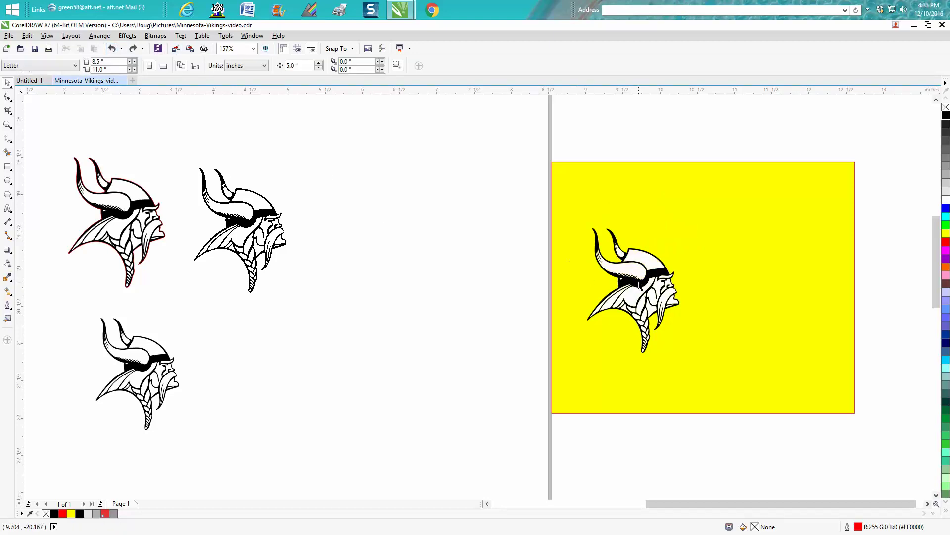
Move the black curve aside, delete the white fill pieces, and return the curve
{"action": "left_click", "coordinate": [641, 286]}
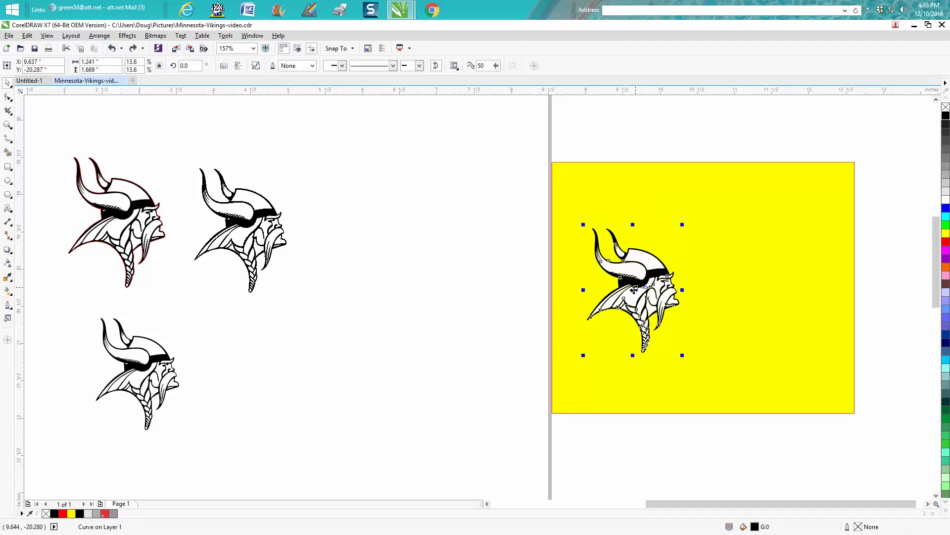
{"action": "left_click_drag", "start_coordinate": [634, 290], "coordinate": [463, 295]}
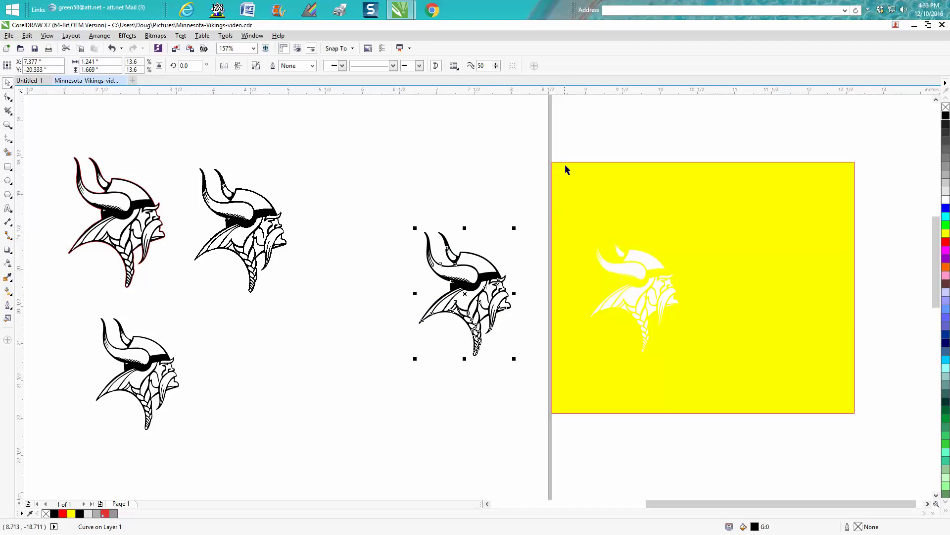
{"action": "left_click_drag", "start_coordinate": [566, 165], "coordinate": [723, 414]}
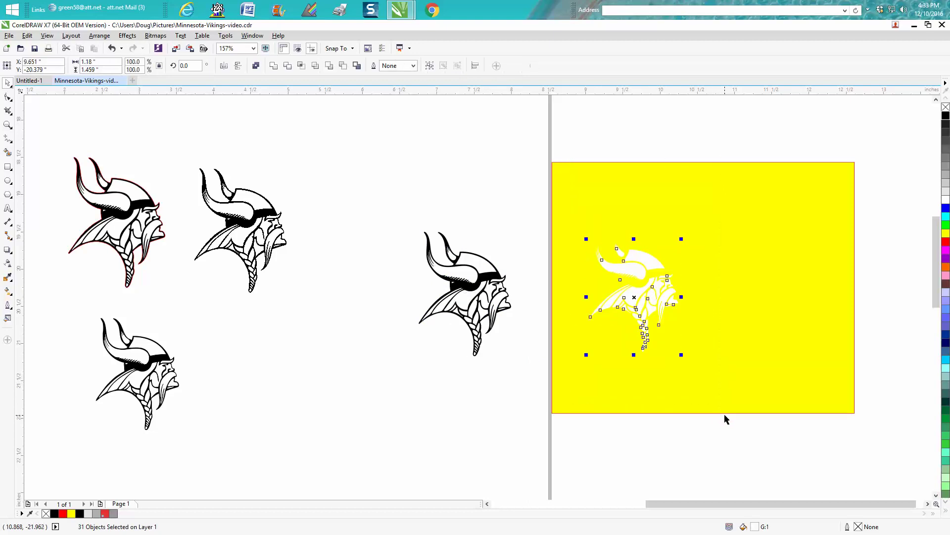
{"action": "key", "text": "Delete"}
{"action": "left_click_drag", "start_coordinate": [460, 296], "coordinate": [631, 303]}
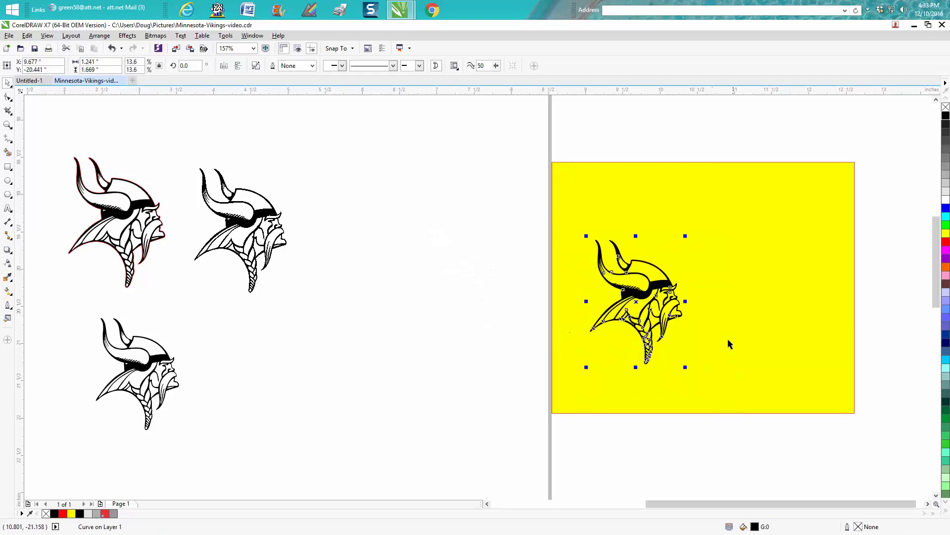
{"action": "left_click", "coordinate": [506, 329]}
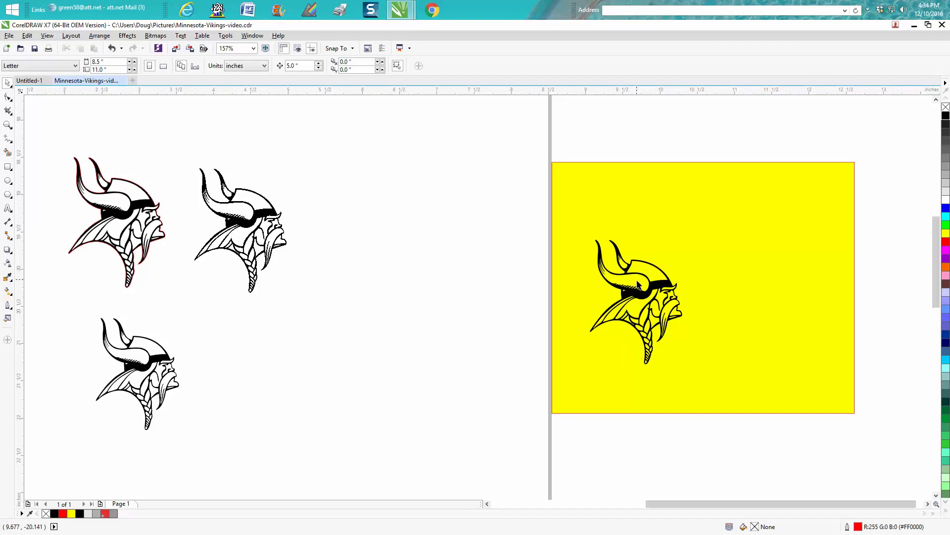
Delete the yellow rectangle and reselect the curve-only Viking head
{"action": "left_click", "coordinate": [722, 287]}
{"action": "key", "text": "Delete"}
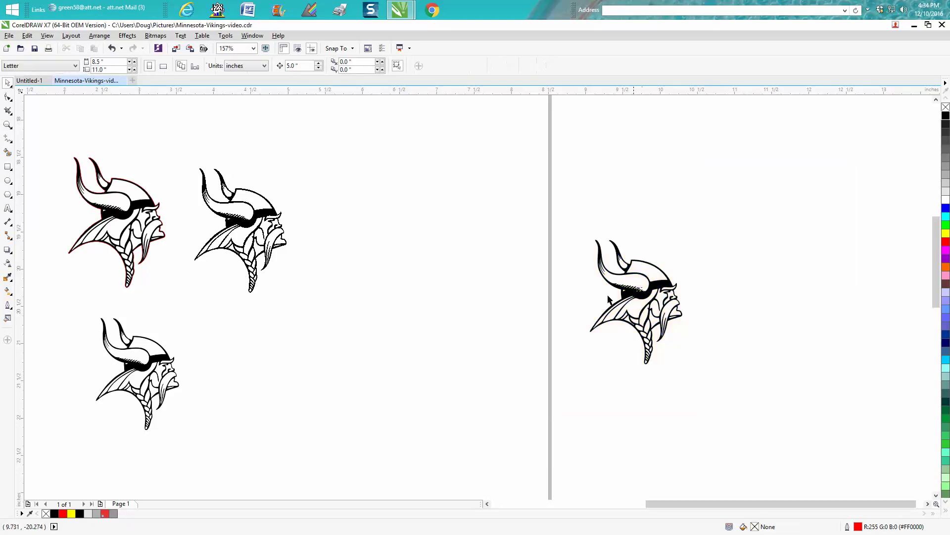
{"action": "left_click_drag", "start_coordinate": [625, 287], "coordinate": [475, 310]}
{"action": "key", "text": "F10"}
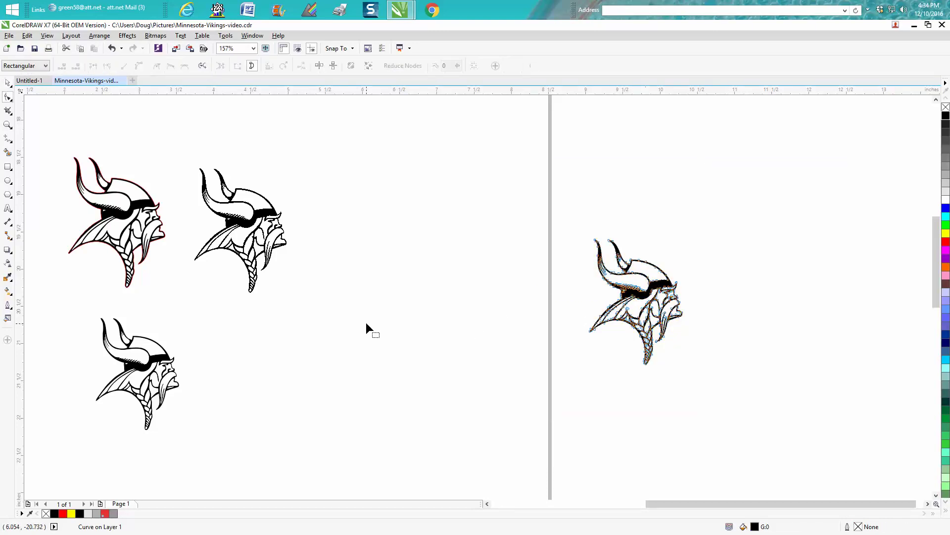
{"action": "left_click", "coordinate": [8, 82]}
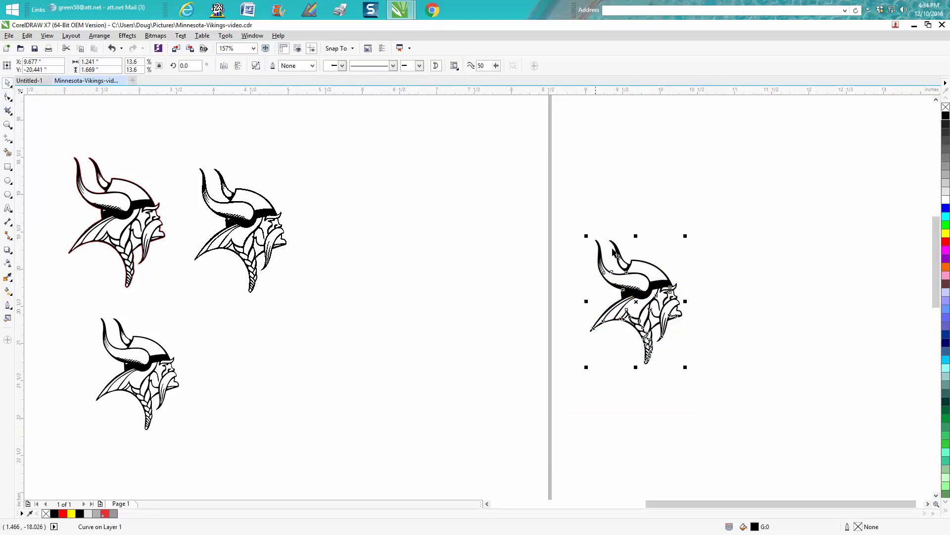
{"action": "left_click_drag", "start_coordinate": [612, 304], "coordinate": [360, 313]}
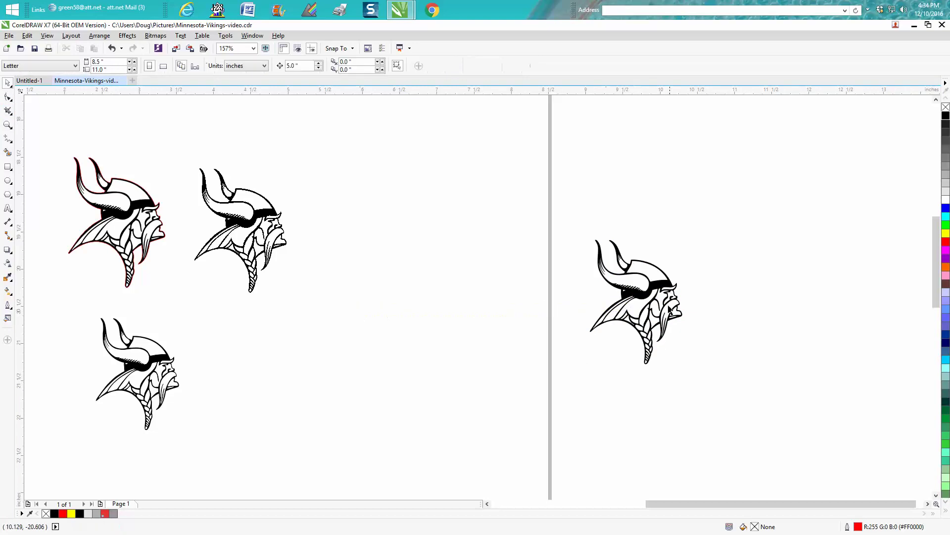
Move the curve-only head left and place it beside the lower-left Viking head
{"action": "left_click", "coordinate": [649, 302]}
{"action": "left_click_drag", "start_coordinate": [631, 303], "coordinate": [385, 318]}
{"action": "scroll", "coordinate": [286, 132], "scroll_direction": "down", "scroll_amount": 5}
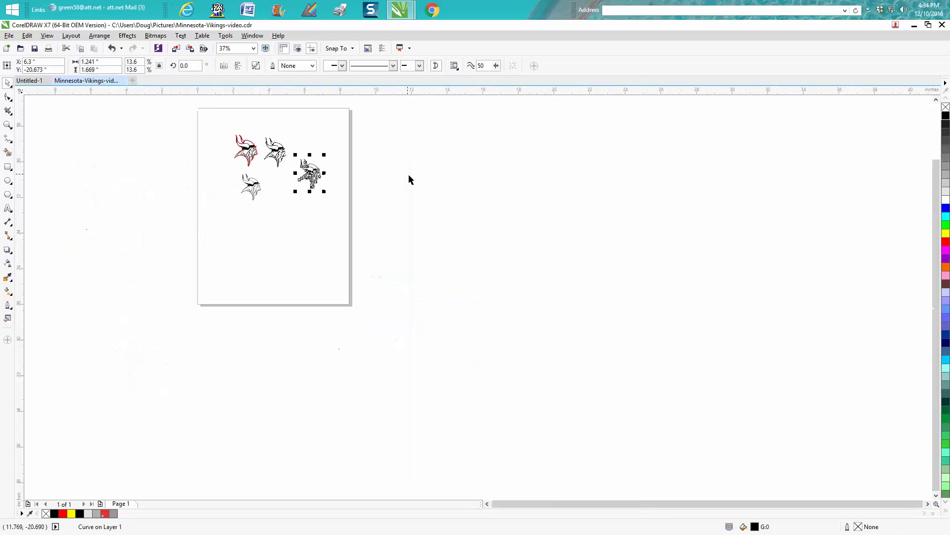
{"action": "left_click", "coordinate": [8, 125]}
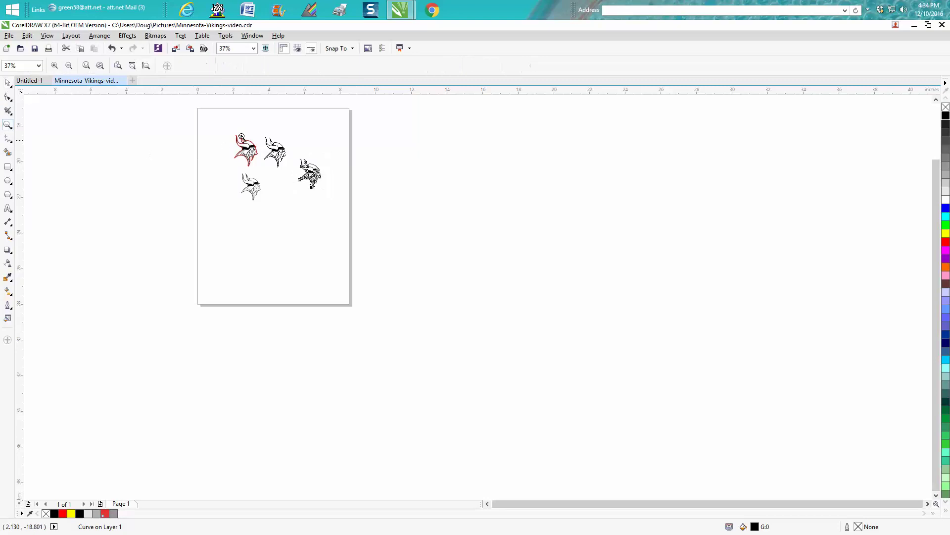
{"action": "left_click_drag", "start_coordinate": [243, 130], "coordinate": [431, 257]}
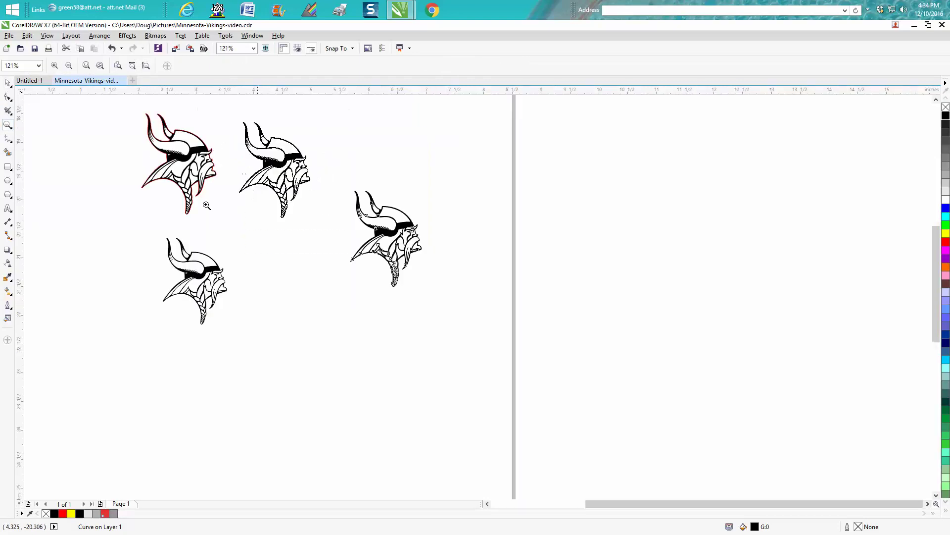
{"action": "left_click", "coordinate": [8, 83]}
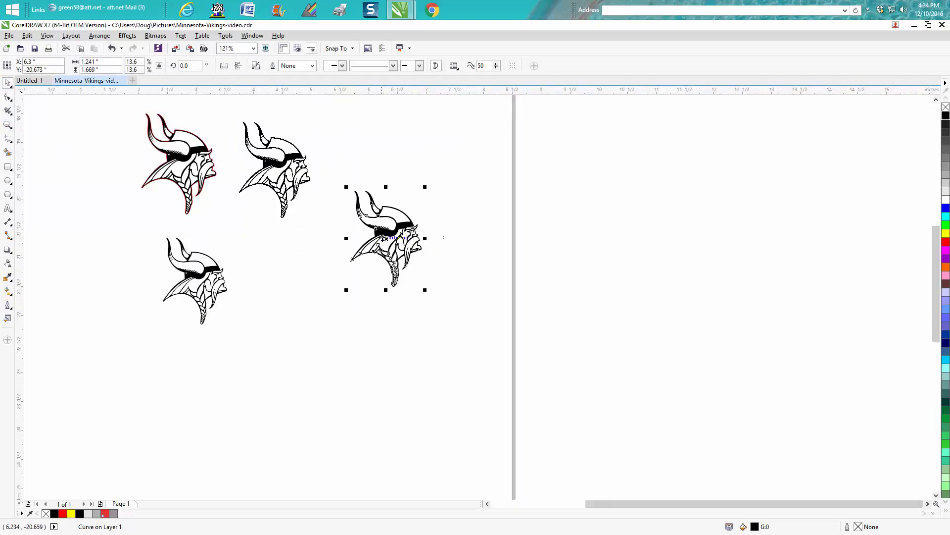
{"action": "left_click_drag", "start_coordinate": [386, 239], "coordinate": [303, 282]}
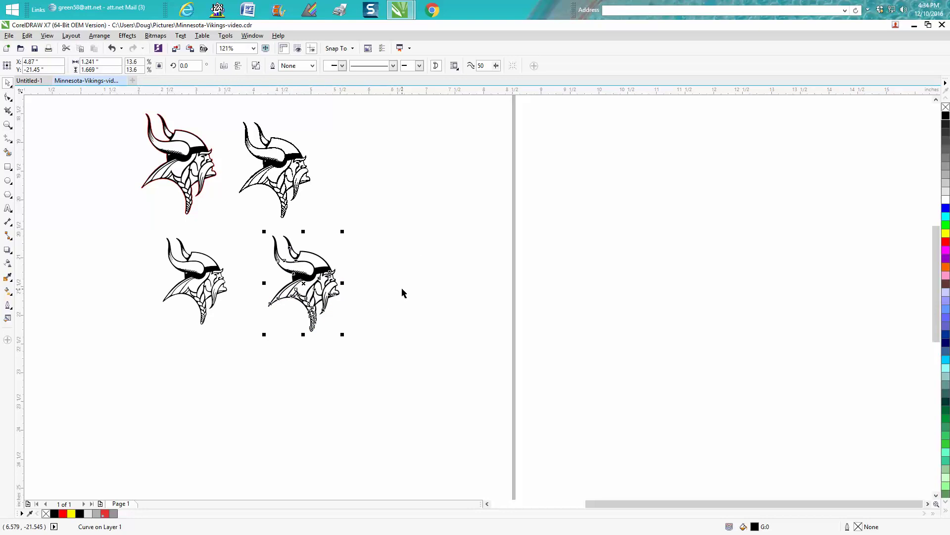
{"action": "left_click", "coordinate": [8, 125]}
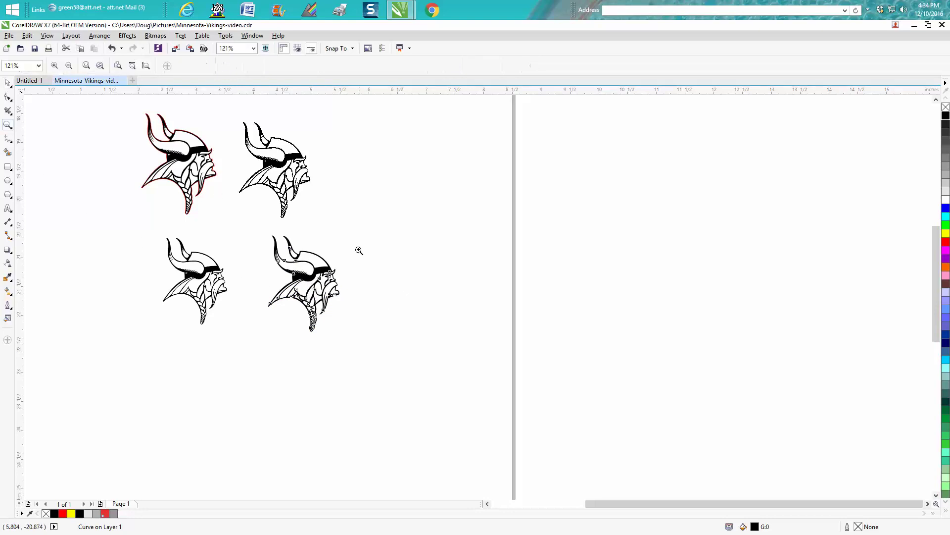
Set the nudge distance to 5 and test-nudge the right Viking head back and forth
{"action": "left_click_drag", "start_coordinate": [259, 230], "coordinate": [411, 361]}
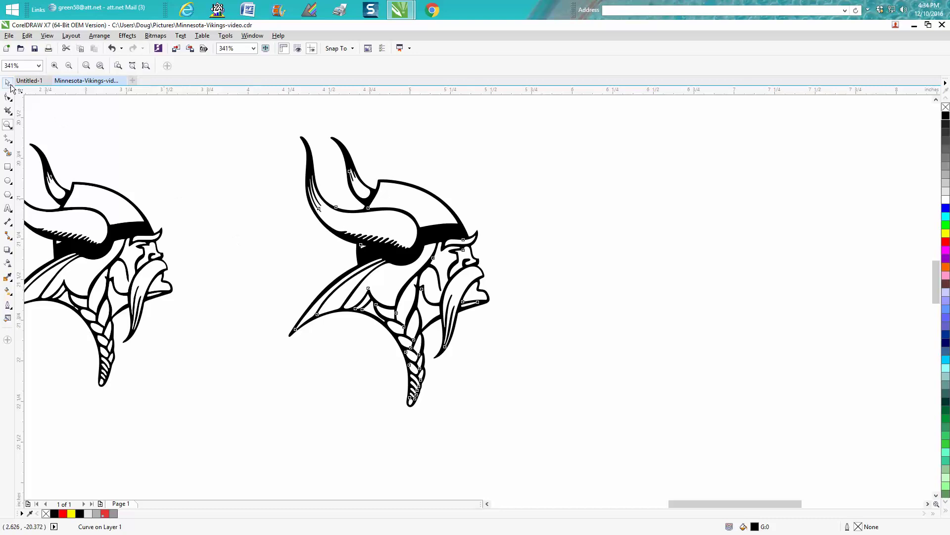
{"action": "key", "text": "space"}
{"action": "left_click", "coordinate": [203, 127]}
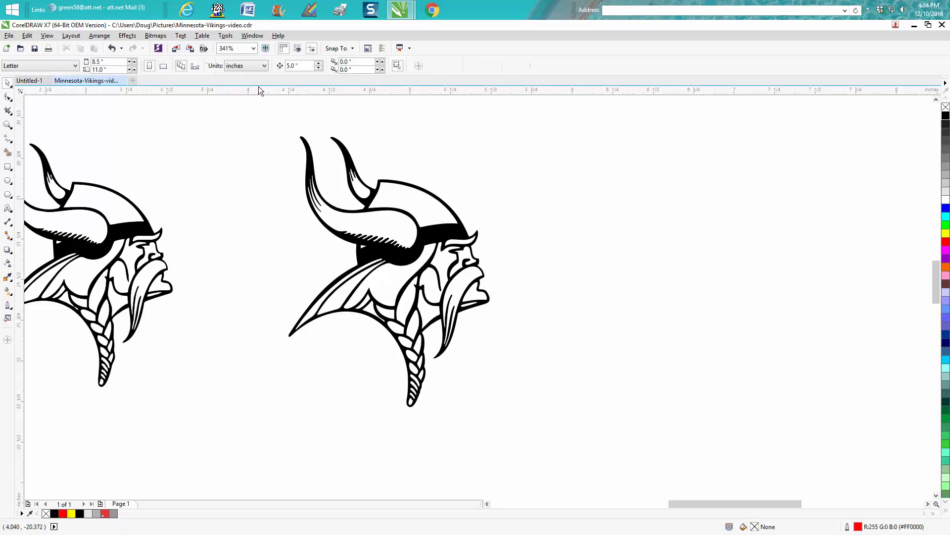
{"action": "left_click_drag", "start_coordinate": [297, 69], "coordinate": [281, 67]}
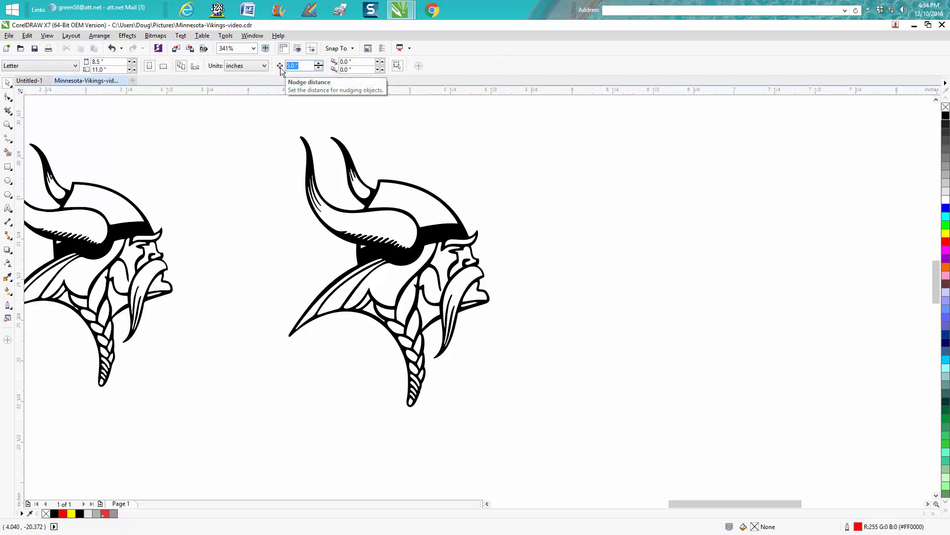
{"action": "type", "text": "5"}
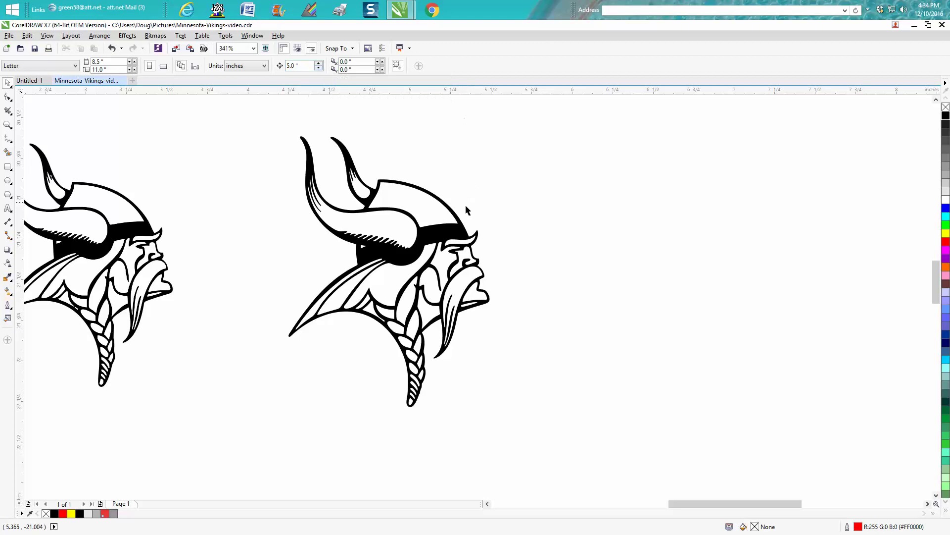
{"action": "left_click", "coordinate": [458, 225]}
{"action": "key", "text": "Right"}
{"action": "key", "text": "Left"}
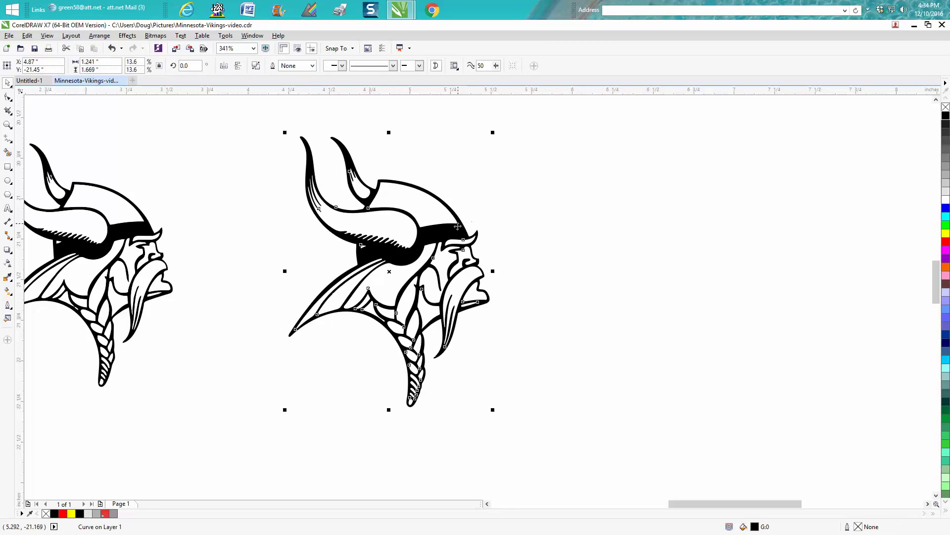
{"action": "left_click", "coordinate": [279, 112]}
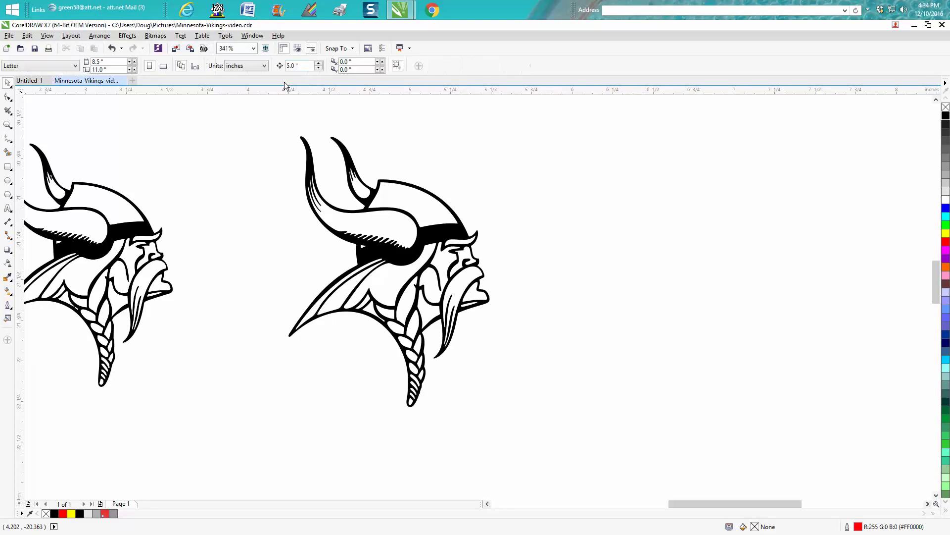
Set the nudge distance to 2" and duplicate the middle head 2" right with Ctrl+D
{"action": "double_click", "coordinate": [297, 65]}
{"action": "type", "text": "2"}
{"action": "left_click", "coordinate": [392, 246]}
{"action": "key", "text": "Right"}
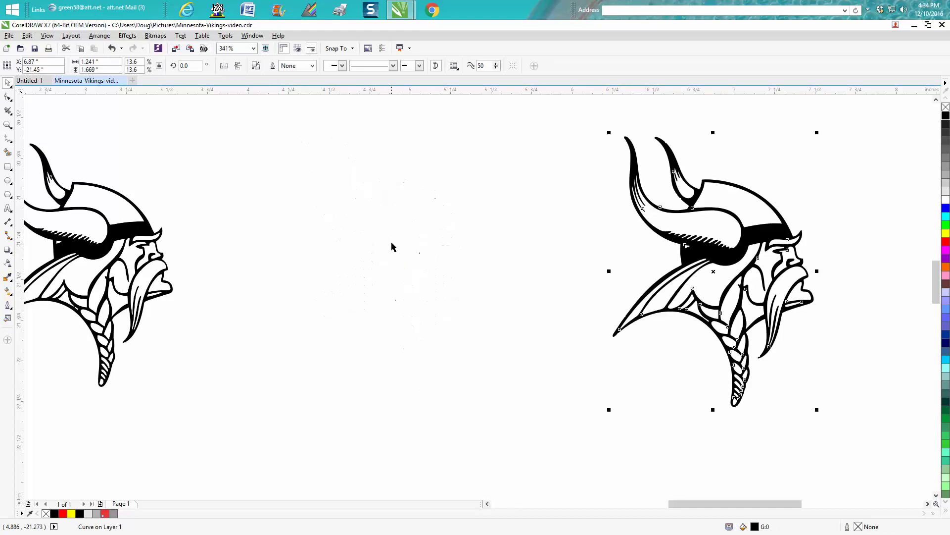
{"action": "key", "text": "Left"}
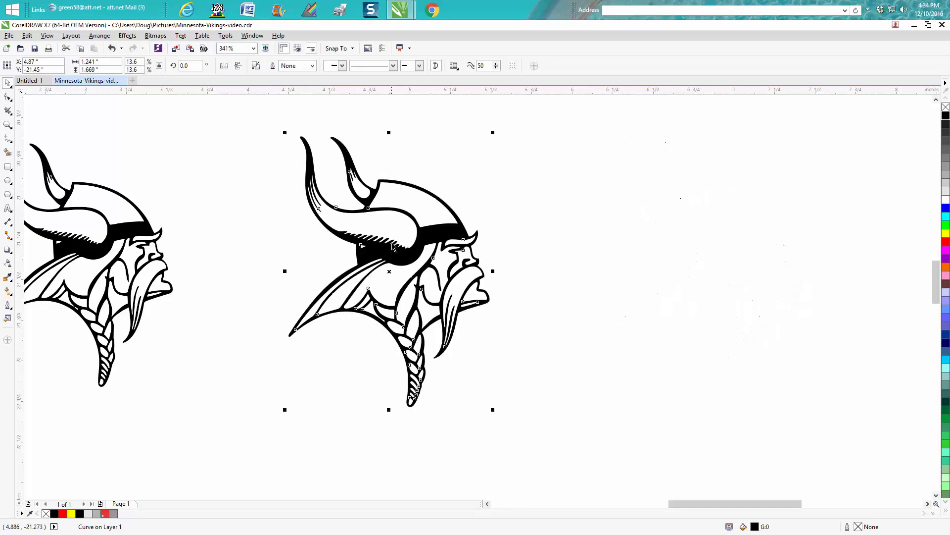
{"action": "key", "text": "ctrl+d"}
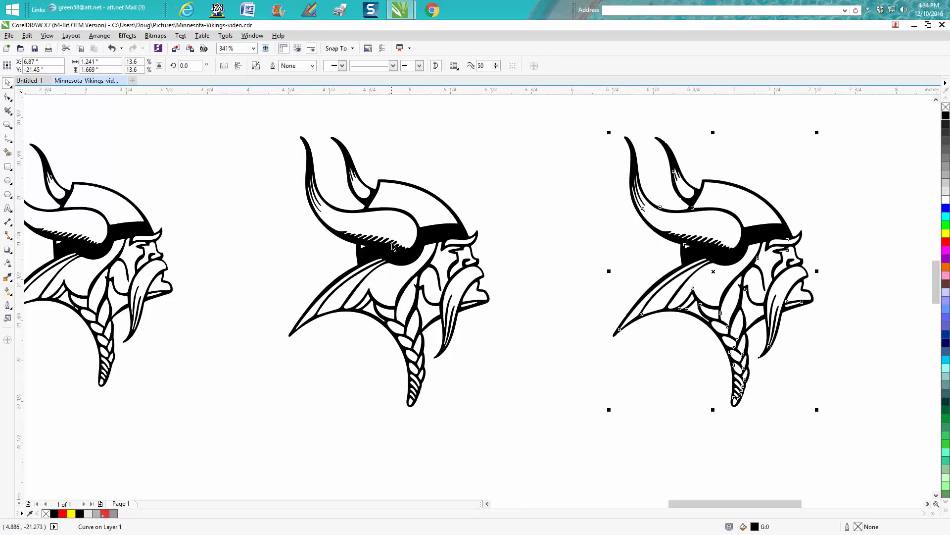
{"action": "left_click", "coordinate": [369, 237]}
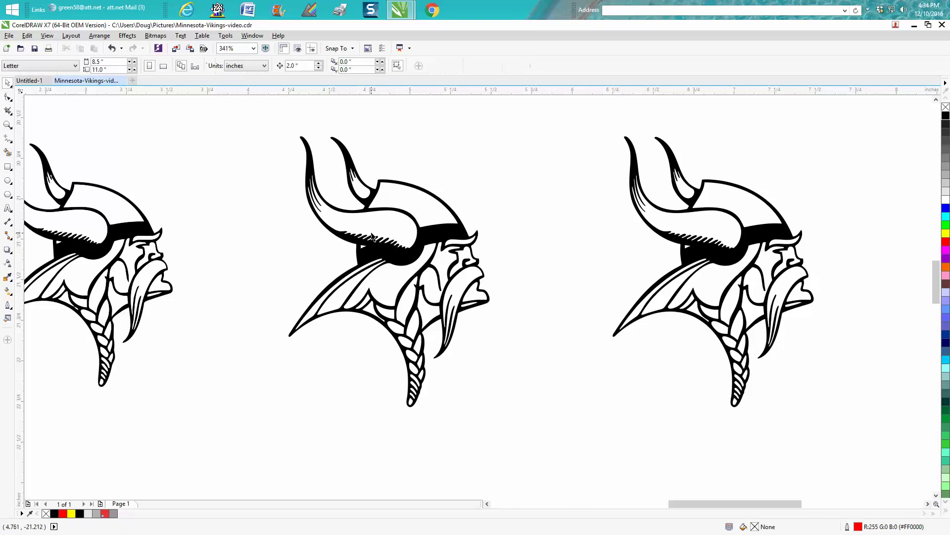
Break the middle Viking head's curve apart into separate pieces
{"action": "left_click", "coordinate": [376, 248]}
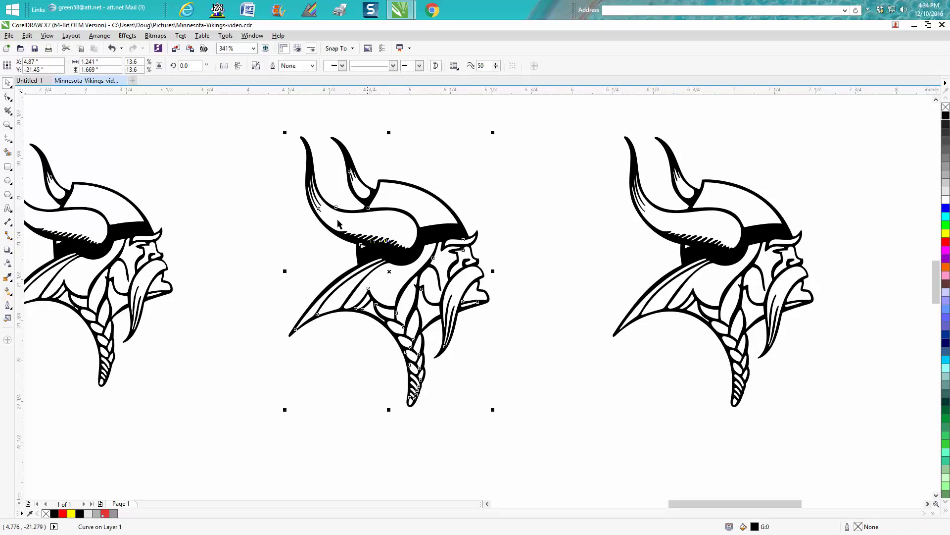
{"action": "left_click", "coordinate": [96, 37]}
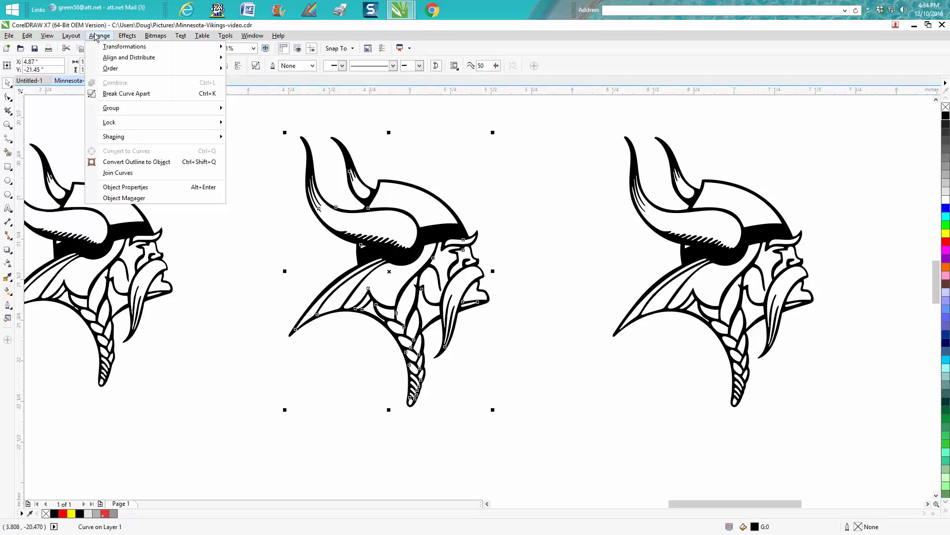
{"action": "left_click", "coordinate": [143, 94]}
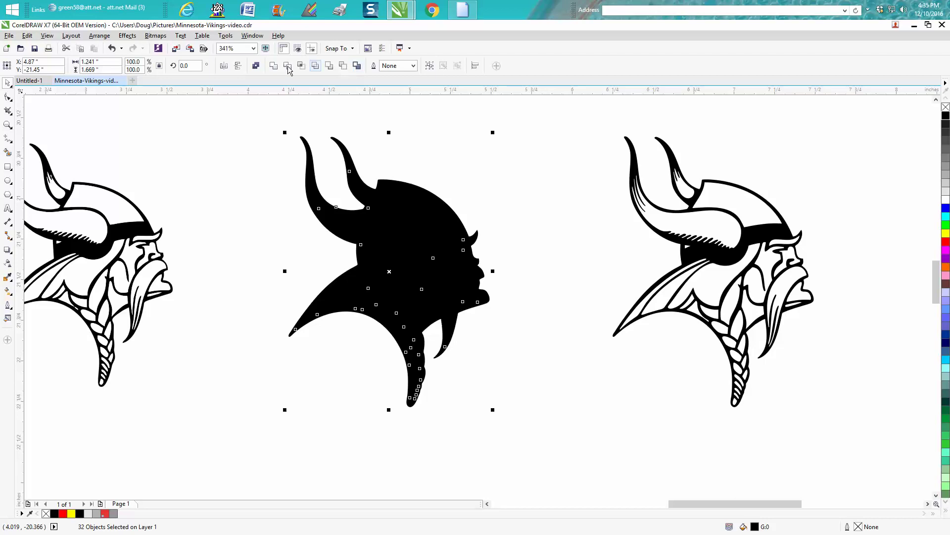
Create a Boundary outline around the pieces, then delete the black pieces
{"action": "left_click", "coordinate": [357, 67]}
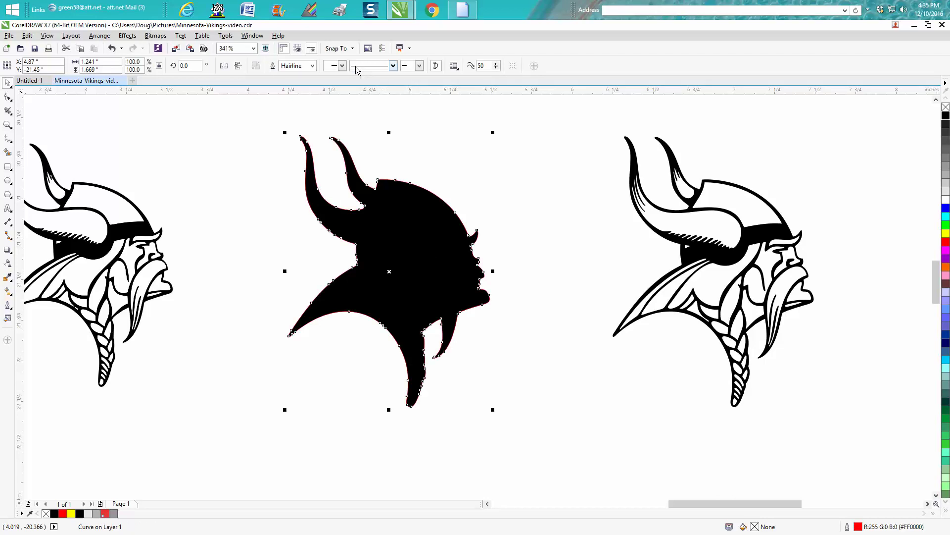
{"action": "key", "text": "Tab"}
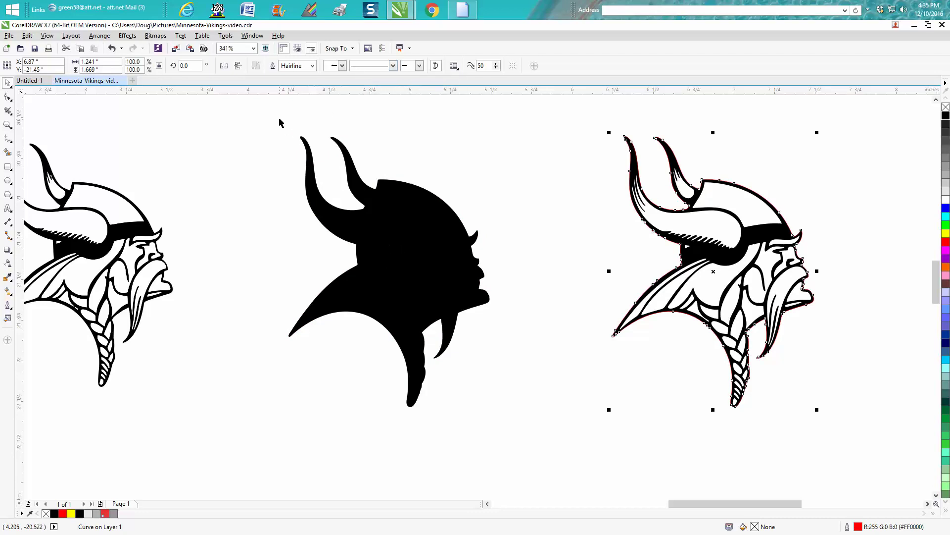
{"action": "left_click_drag", "start_coordinate": [280, 127], "coordinate": [512, 421]}
{"action": "key", "text": "Delete"}
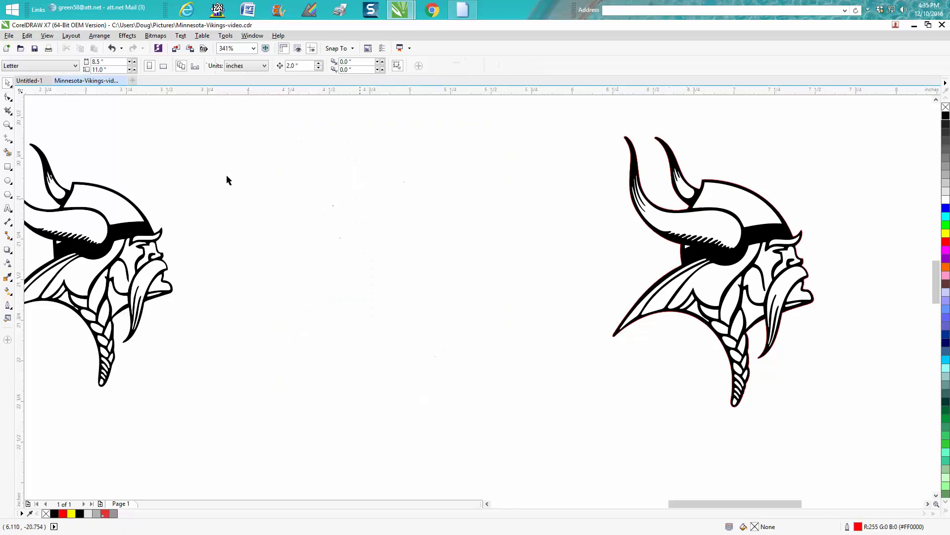
Zoom in to inspect the right Viking head's horns and horn tip
{"action": "left_click", "coordinate": [8, 125]}
{"action": "left_click_drag", "start_coordinate": [598, 131], "coordinate": [692, 198]}
{"action": "left_click_drag", "start_coordinate": [324, 139], "coordinate": [442, 214]}
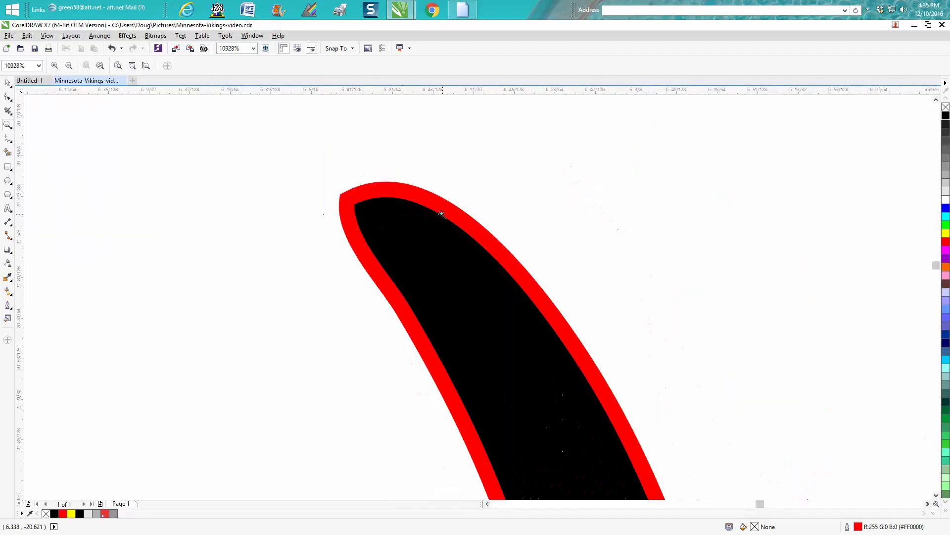
{"action": "scroll", "coordinate": [410, 206], "scroll_direction": "down", "scroll_amount": 6}
{"action": "scroll", "coordinate": [411, 206], "scroll_direction": "down", "scroll_amount": 6}
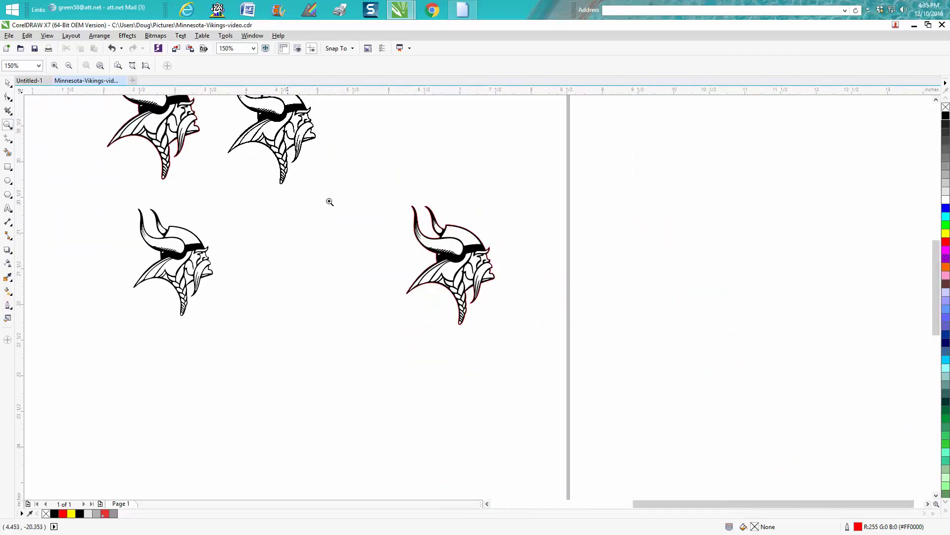
{"action": "left_click_drag", "start_coordinate": [394, 202], "coordinate": [553, 333]}
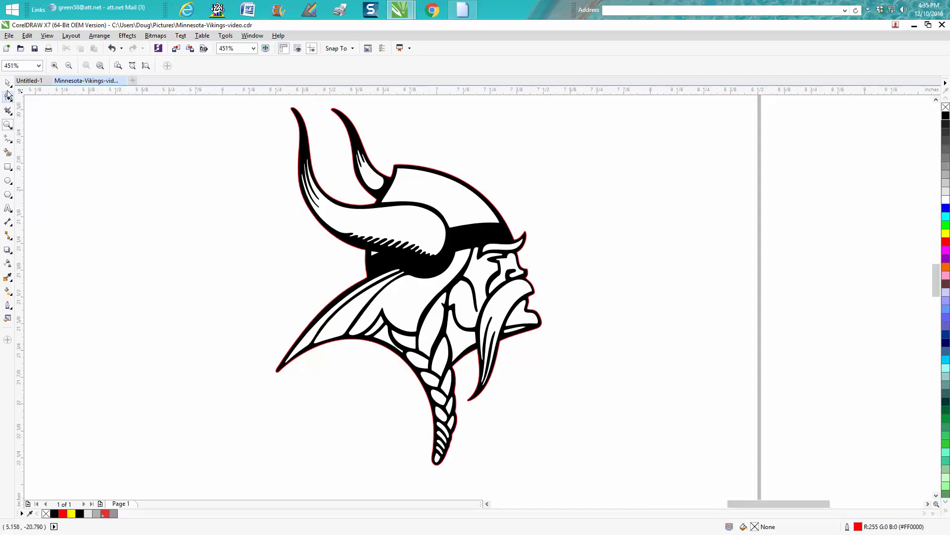
Try fill and outline swatches on the Viking head, ending with solid black fill and no outline
{"action": "left_click", "coordinate": [8, 82]}
{"action": "left_click", "coordinate": [456, 248]}
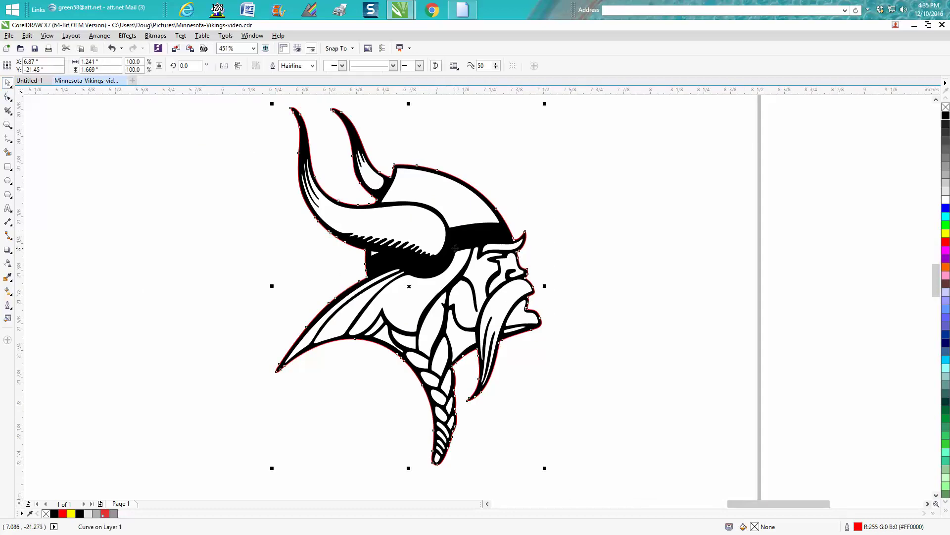
{"action": "right_click", "coordinate": [946, 108]}
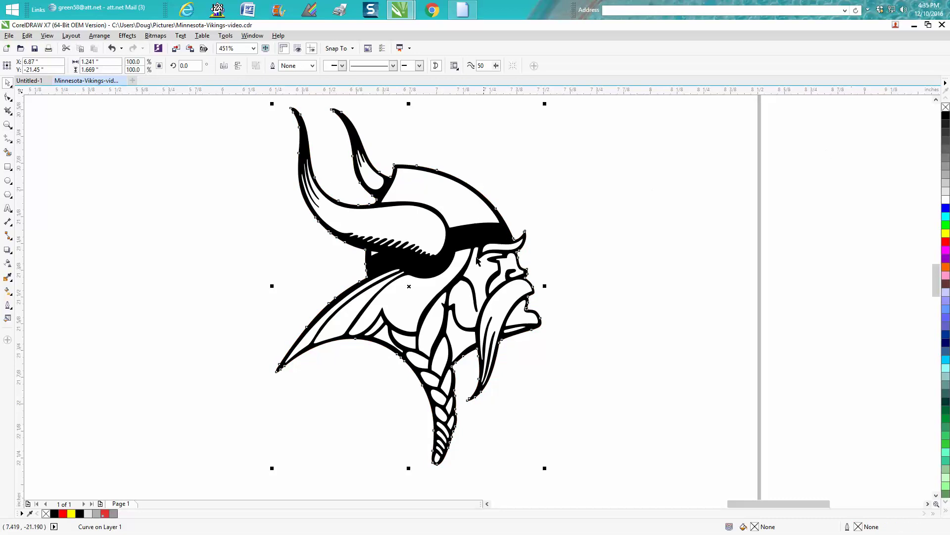
{"action": "left_click", "coordinate": [112, 48]}
{"action": "left_click", "coordinate": [112, 48]}
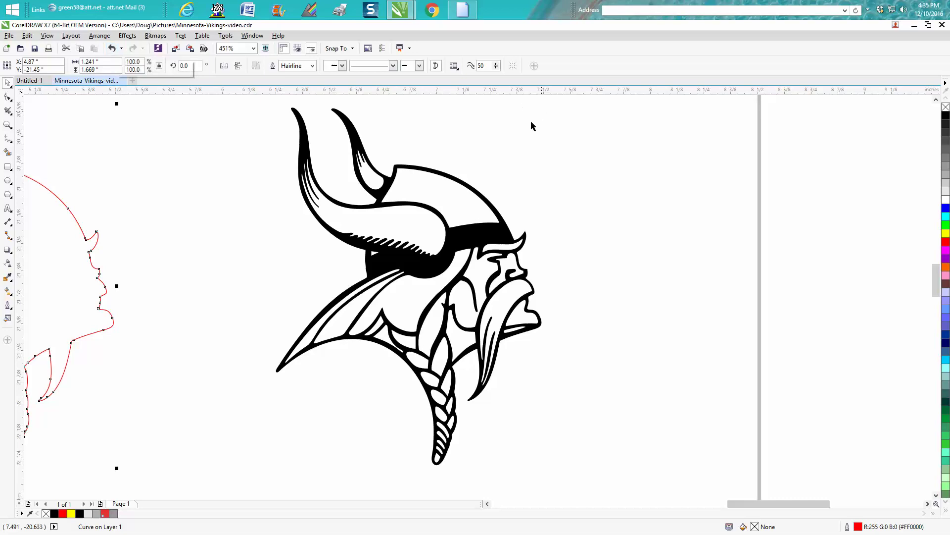
{"action": "left_click", "coordinate": [482, 232]}
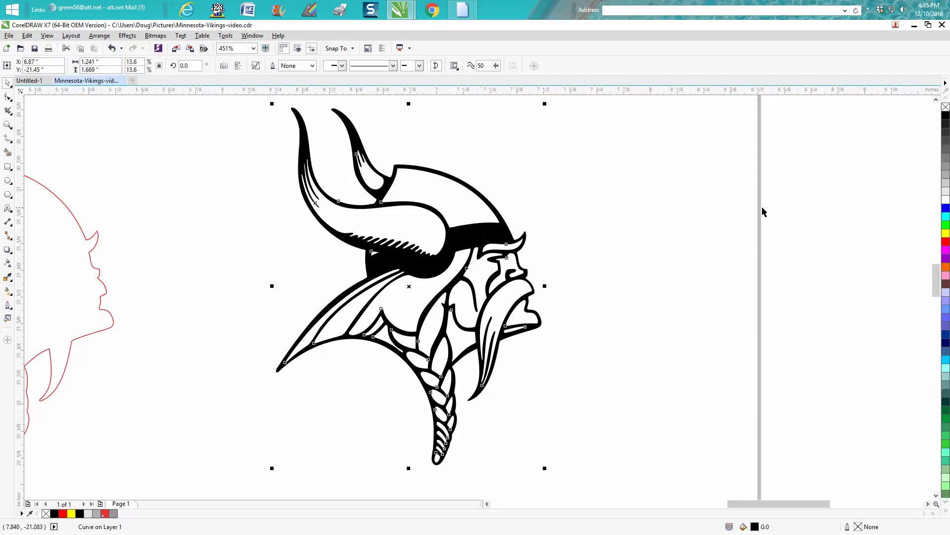
{"action": "left_click", "coordinate": [945, 108]}
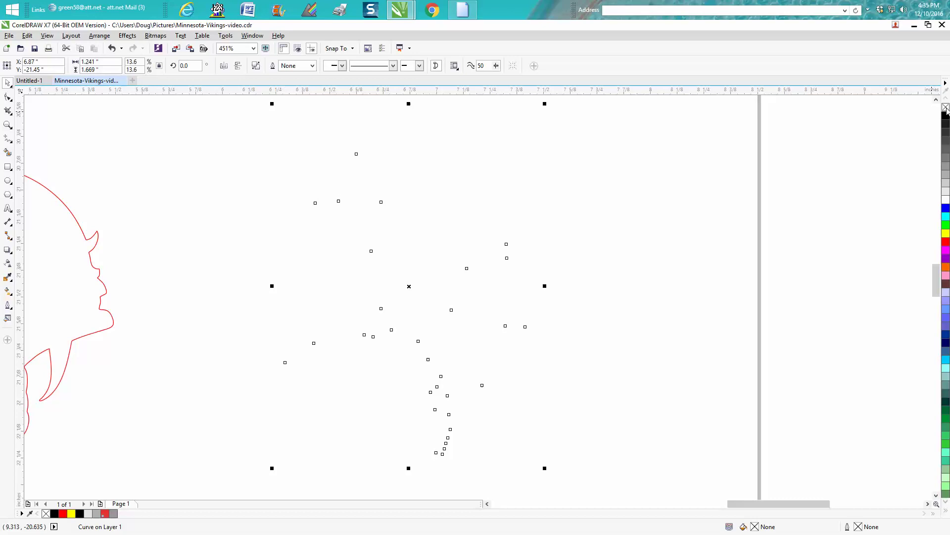
{"action": "right_click", "coordinate": [946, 117]}
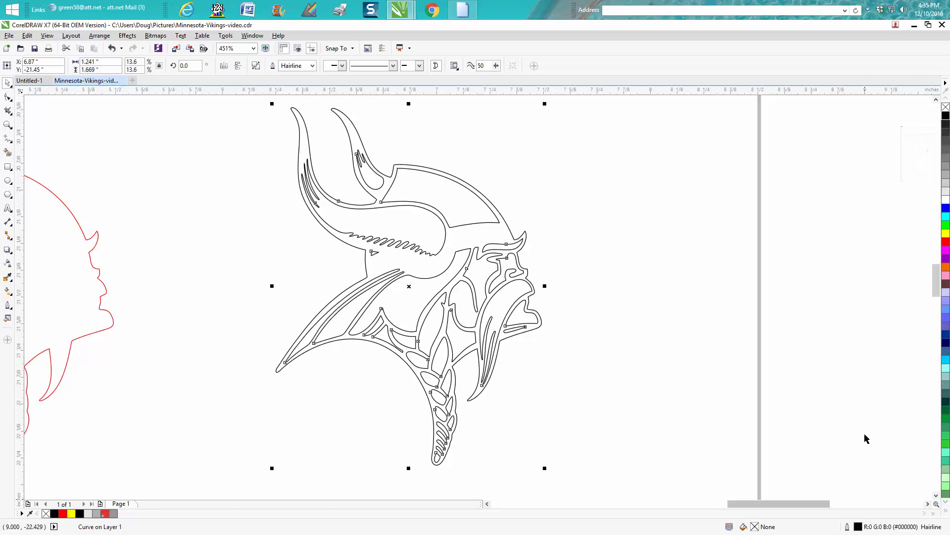
{"action": "right_click", "coordinate": [946, 107]}
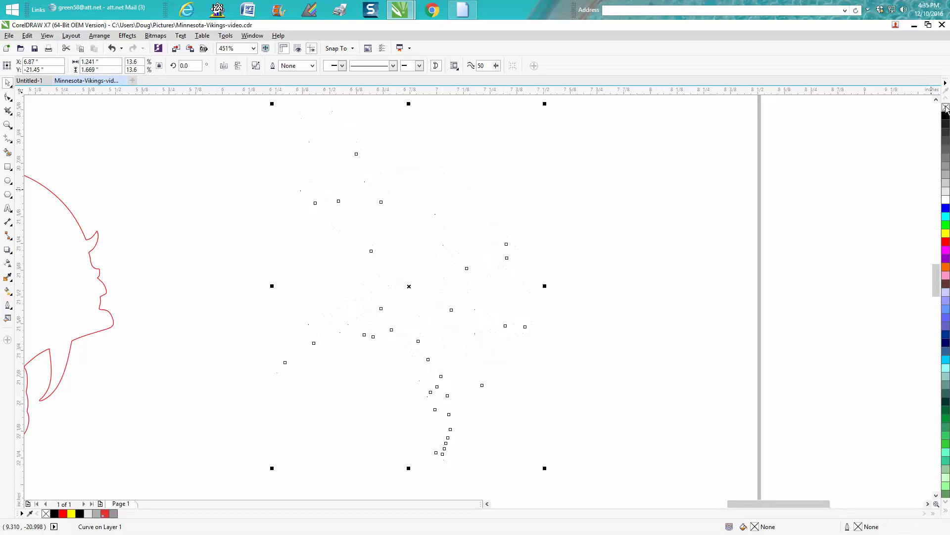
{"action": "left_click", "coordinate": [946, 117]}
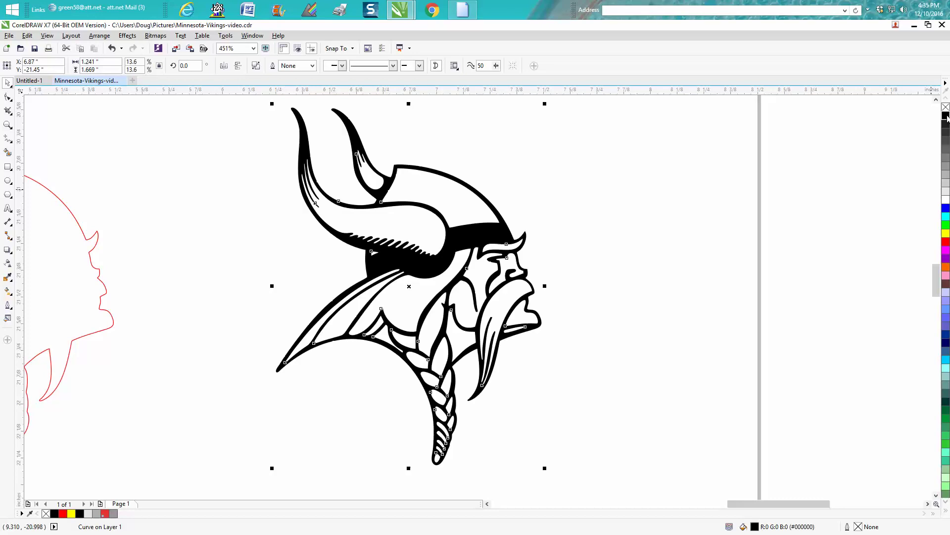
Nudge the red boundary curve 2" right to align it over the black head
{"action": "left_click", "coordinate": [97, 272]}
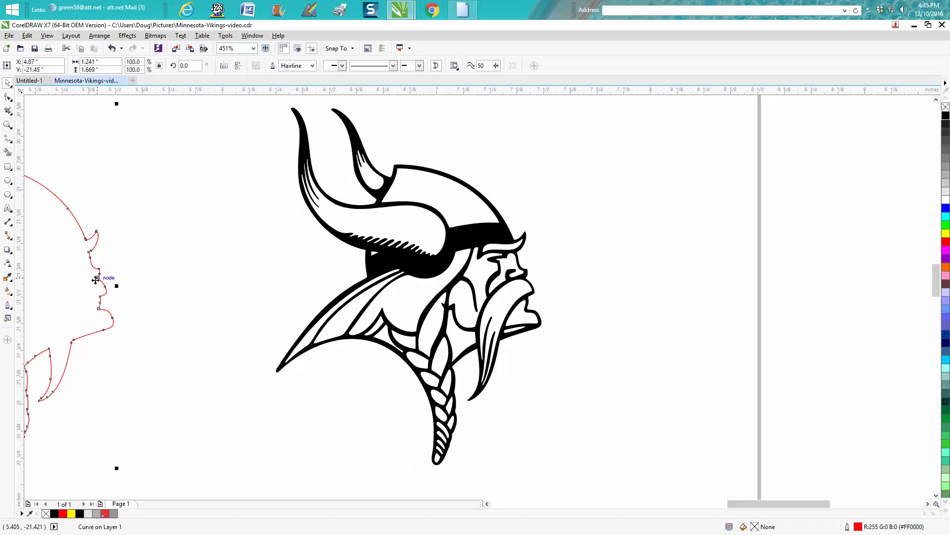
{"action": "key", "text": "Right"}
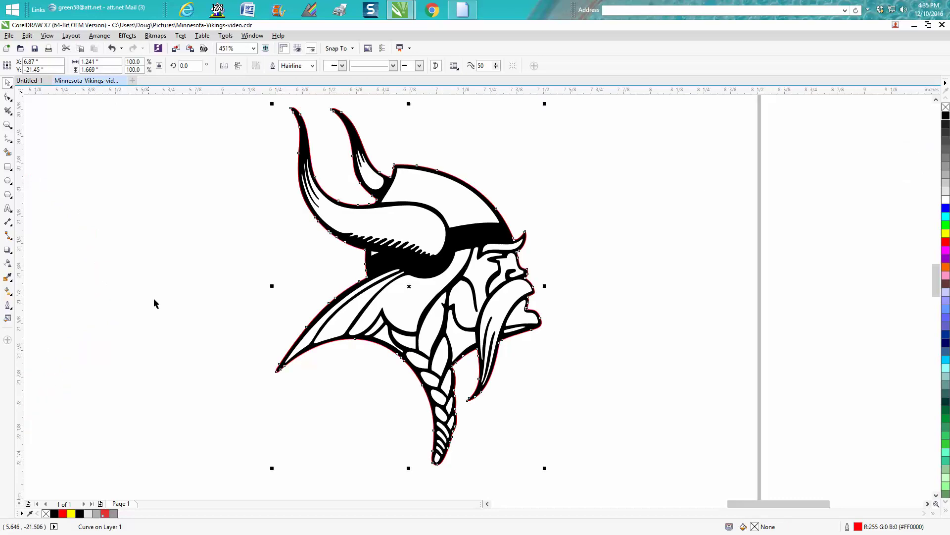
{"action": "scroll", "coordinate": [156, 302], "scroll_direction": "down", "scroll_amount": 2}
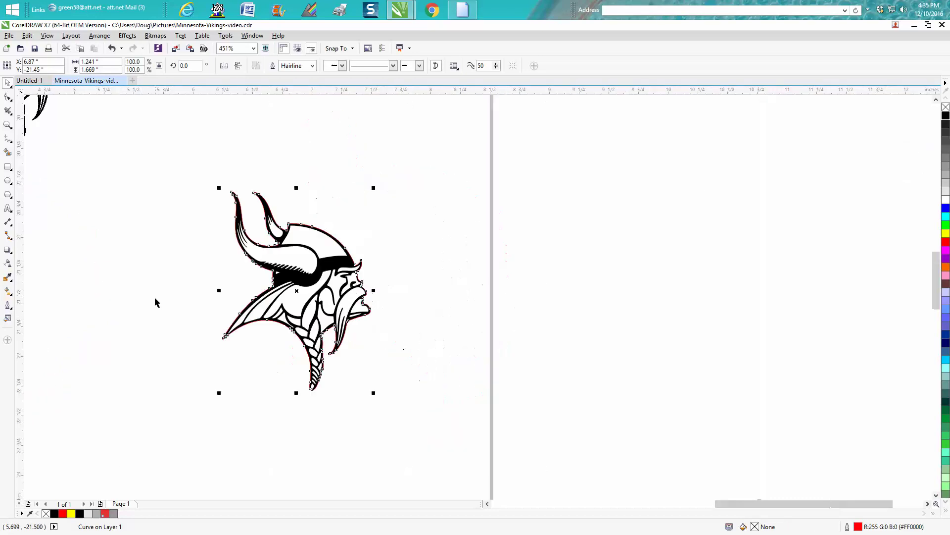
Zoom in on the Vikings head and nudge the red outline 2" left beside it
{"action": "left_click", "coordinate": [7, 125]}
{"action": "left_click_drag", "start_coordinate": [189, 178], "coordinate": [418, 392]}
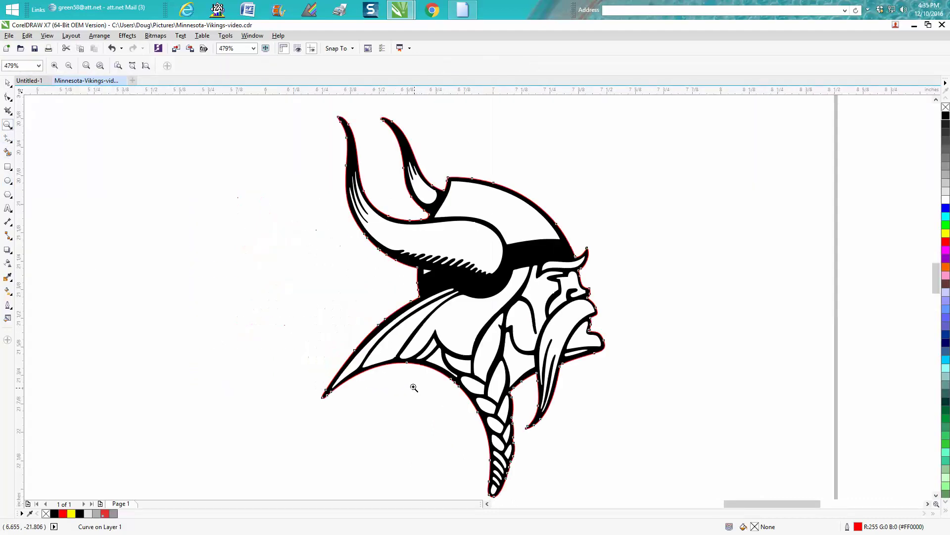
{"action": "scroll", "coordinate": [290, 314], "scroll_direction": "down", "scroll_amount": 2}
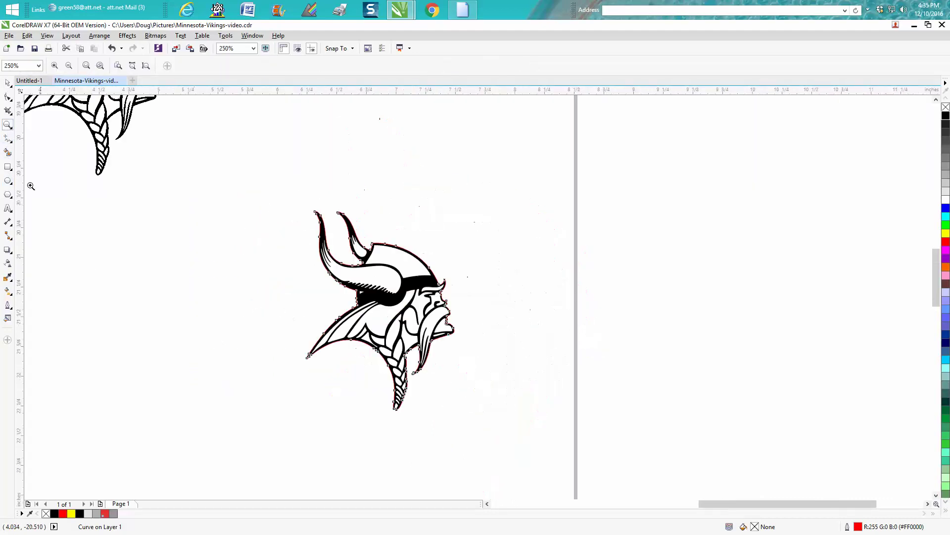
{"action": "left_click", "coordinate": [9, 83]}
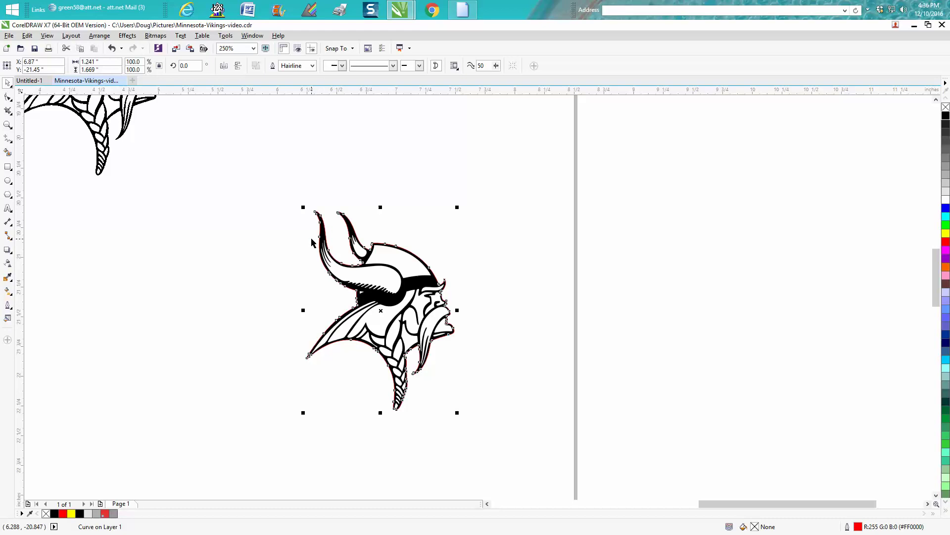
{"action": "key", "text": "Left"}
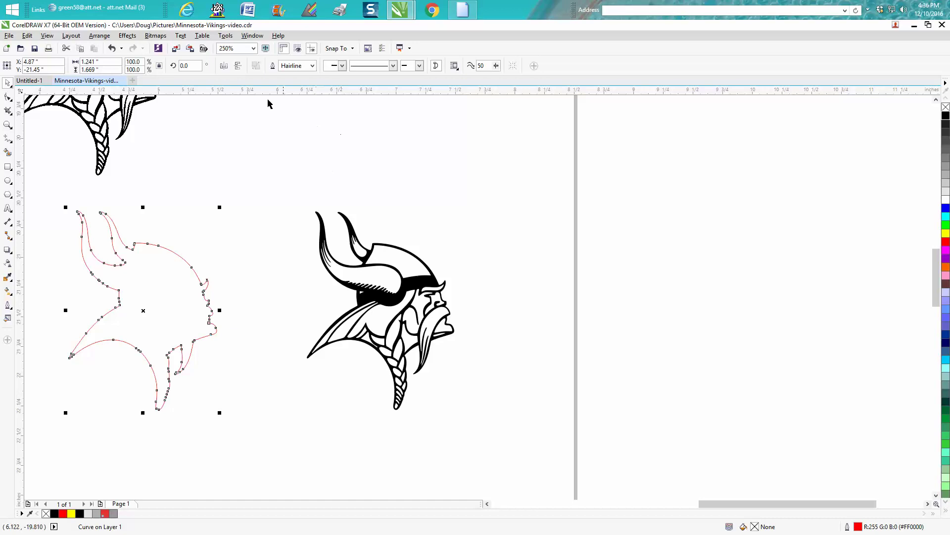
Apply an Outside contour with 0.02" offset to the red outline
{"action": "left_click", "coordinate": [128, 36]}
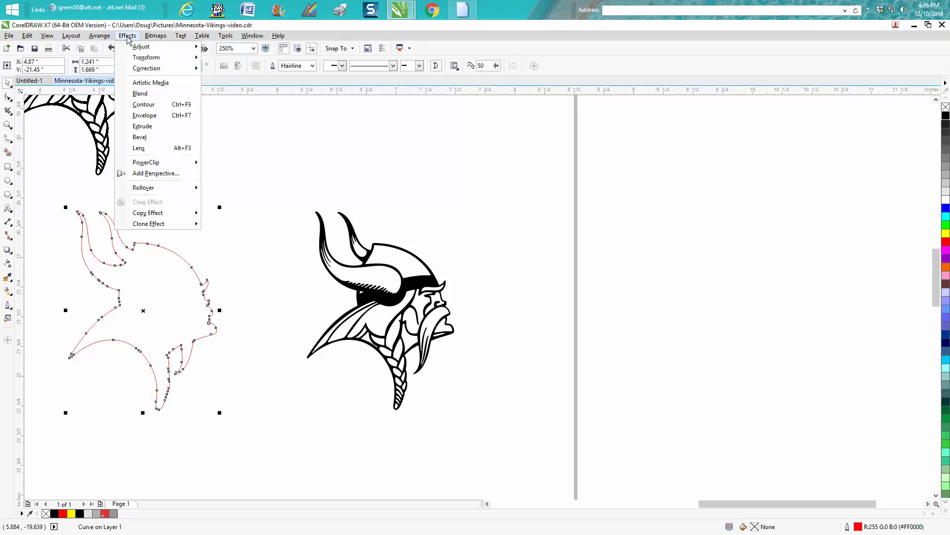
{"action": "left_click", "coordinate": [144, 105]}
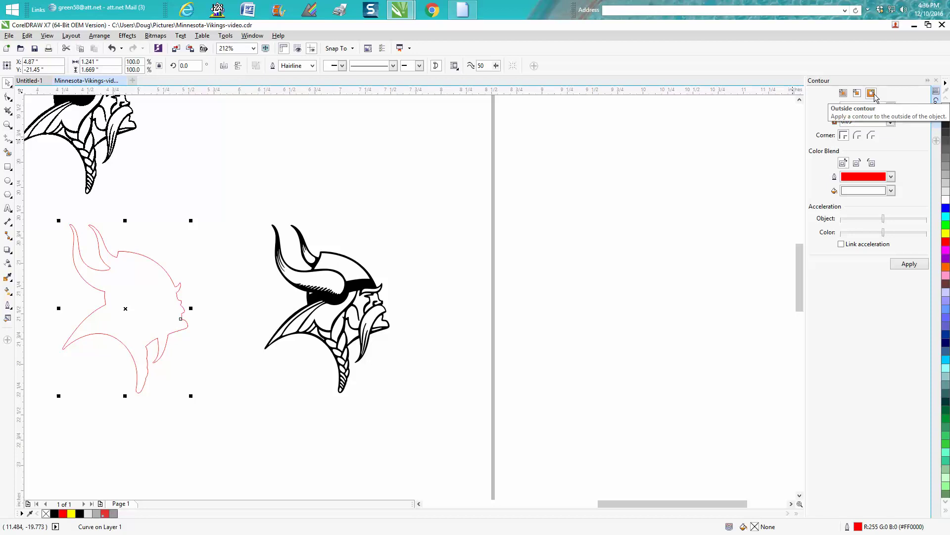
{"action": "left_click", "coordinate": [910, 264]}
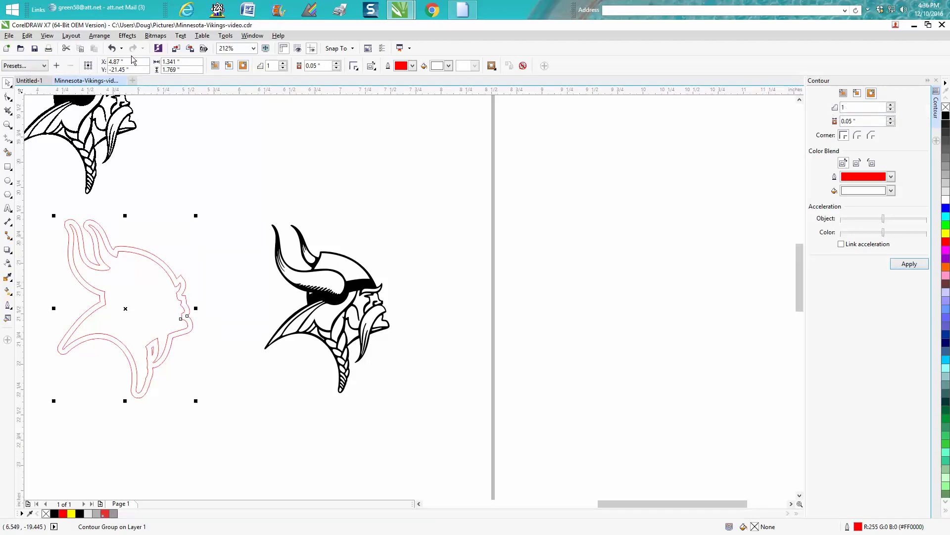
{"action": "left_click", "coordinate": [112, 48]}
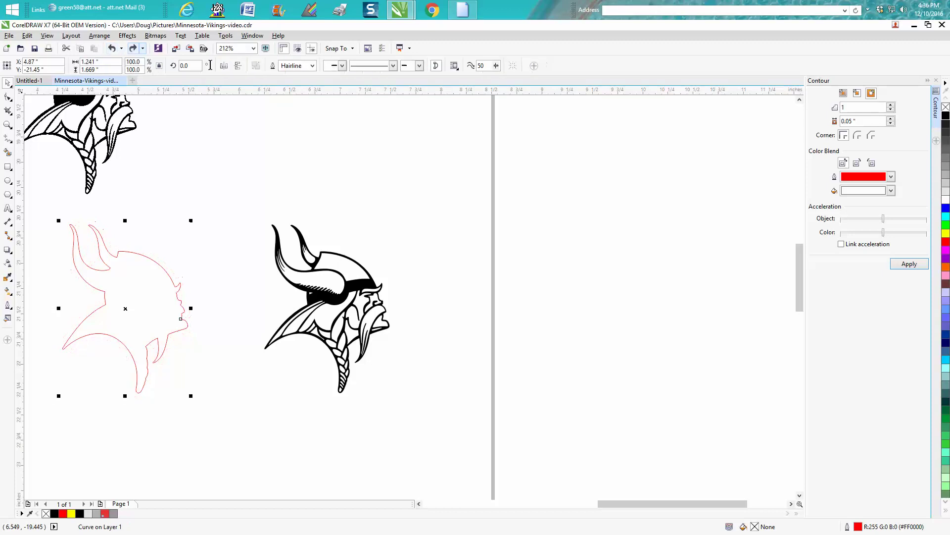
{"action": "double_click", "coordinate": [857, 122]}
{"action": "key", "text": "BackSpace"}
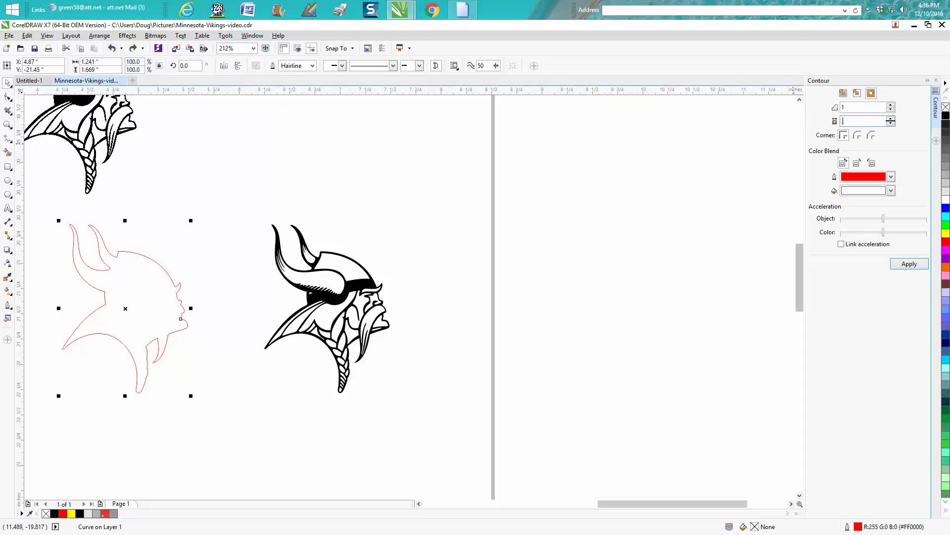
{"action": "type", "text": ".02"}
{"action": "left_click", "coordinate": [909, 264]}
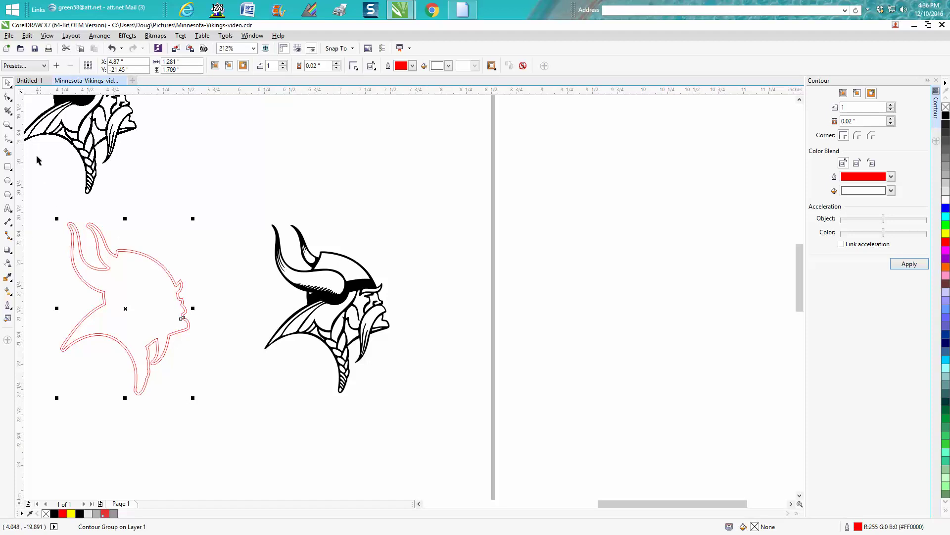
{"action": "left_click", "coordinate": [7, 126]}
Break the contour group apart and delete the inner original outline curve
{"action": "left_click_drag", "start_coordinate": [70, 212], "coordinate": [159, 268]}
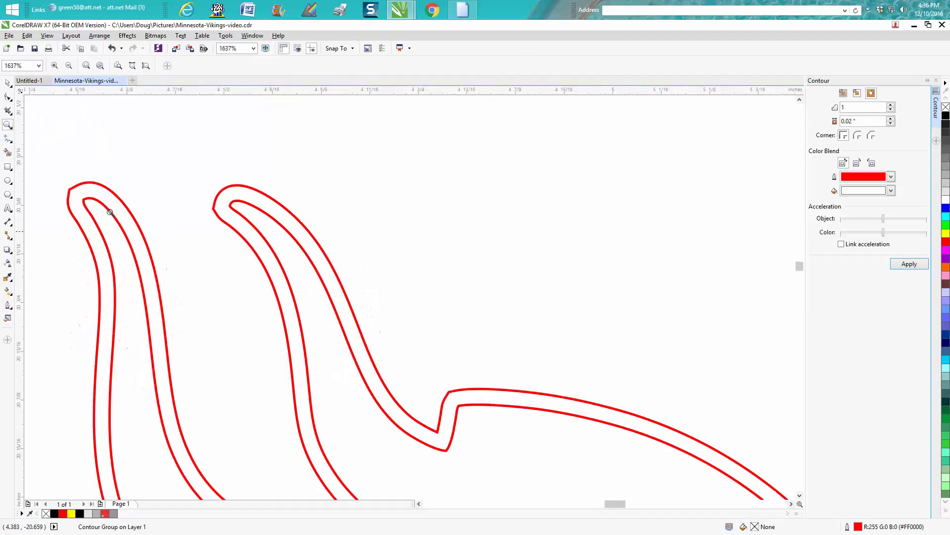
{"action": "left_click", "coordinate": [10, 83]}
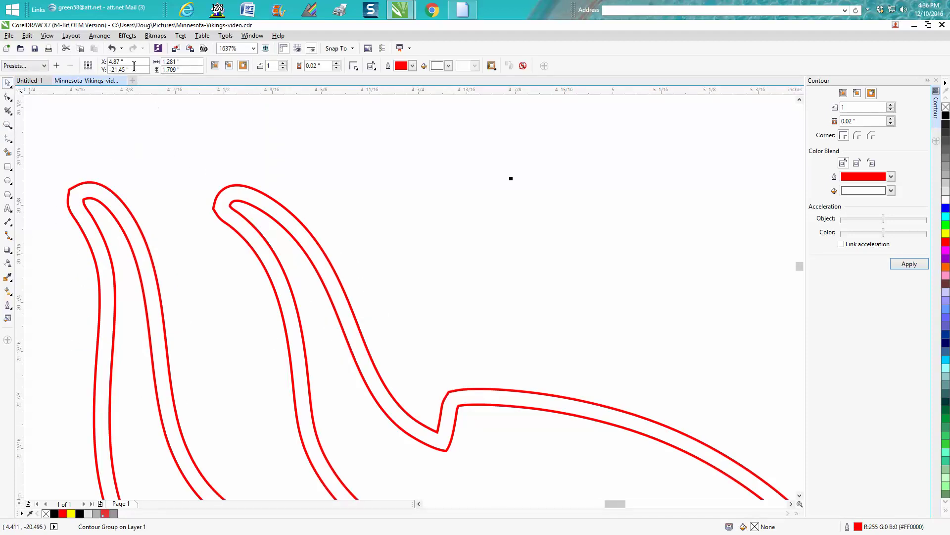
{"action": "left_click", "coordinate": [99, 35]}
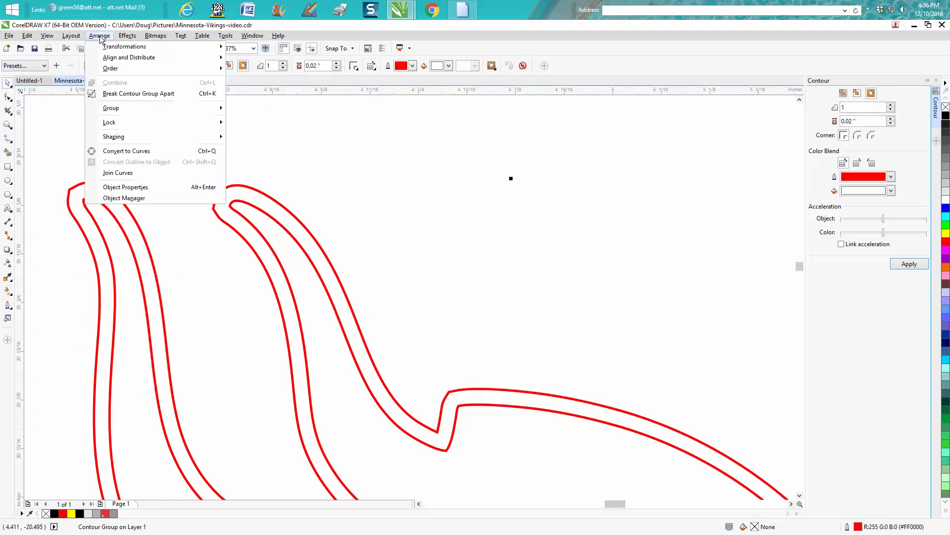
{"action": "left_click", "coordinate": [147, 93]}
{"action": "left_click", "coordinate": [181, 145]}
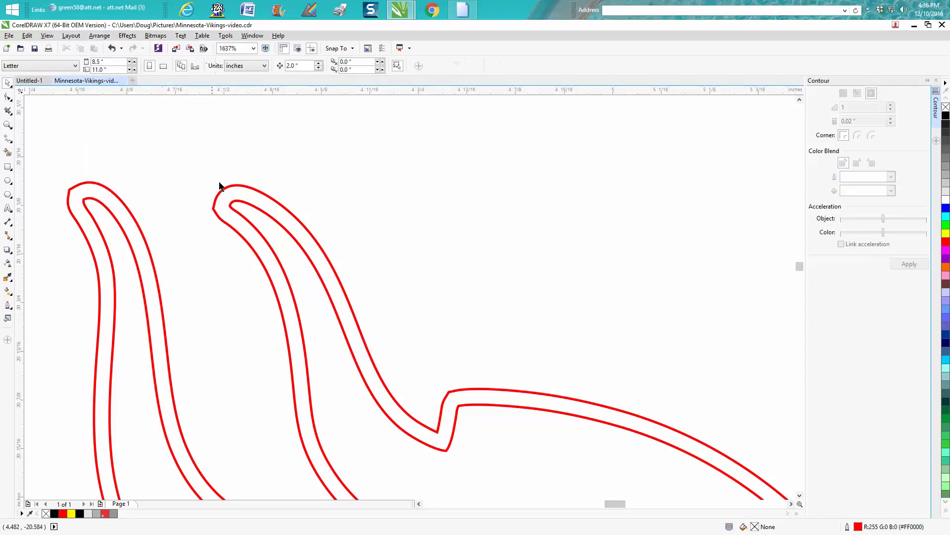
{"action": "left_click", "coordinate": [243, 203]}
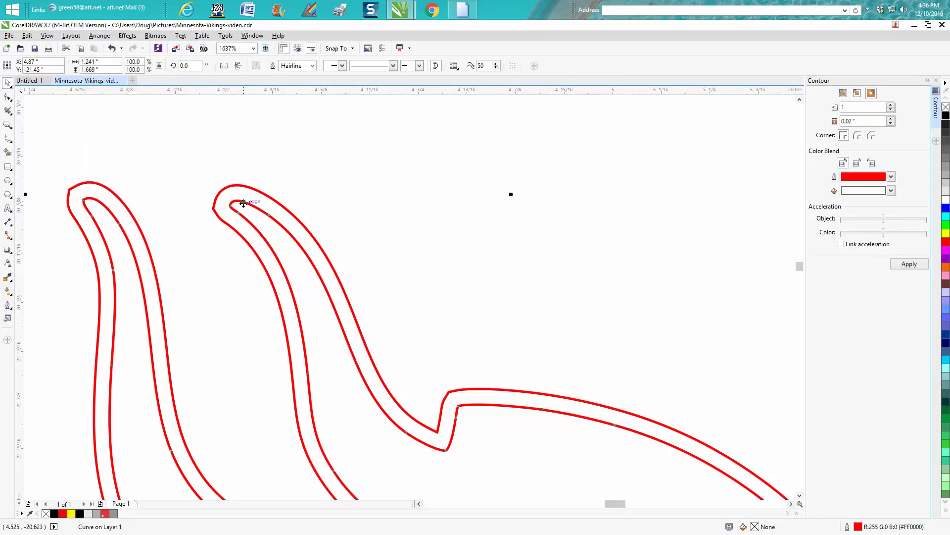
{"action": "key", "text": "Delete"}
Nudge the red offset outline 2" right around the black logo and close the Contour docker
{"action": "scroll", "coordinate": [344, 242], "scroll_direction": "down", "scroll_amount": 3}
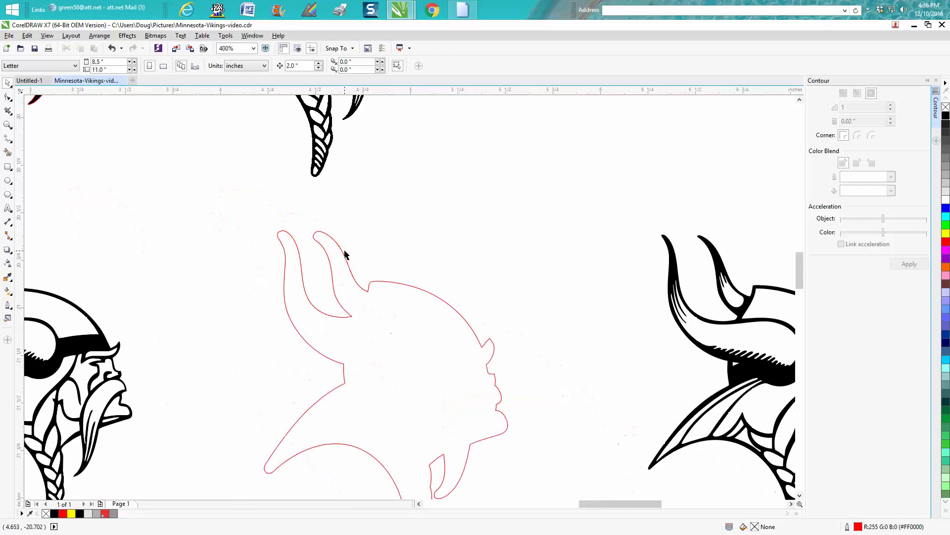
{"action": "left_click", "coordinate": [382, 281]}
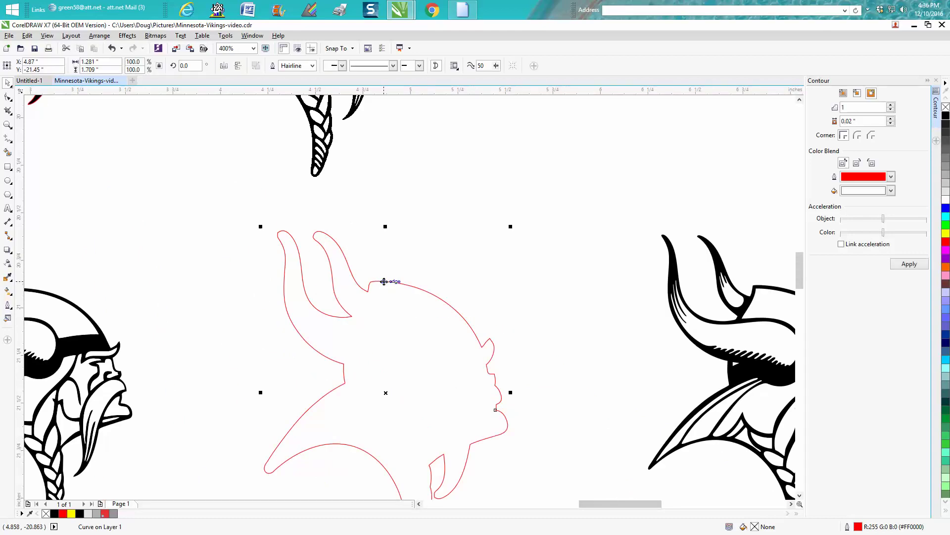
{"action": "key", "text": "Right"}
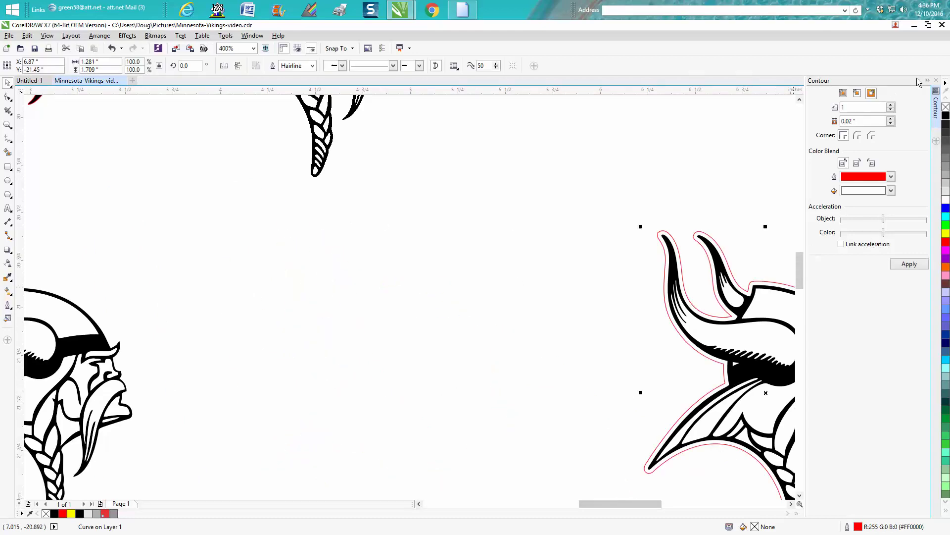
{"action": "left_click", "coordinate": [936, 80]}
{"action": "left_click_drag", "start_coordinate": [679, 505], "coordinate": [727, 505]}
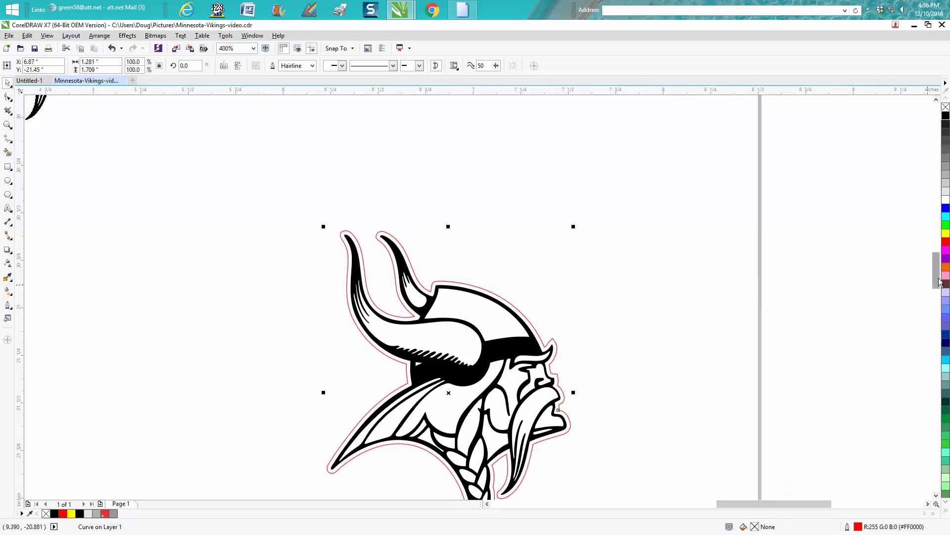
{"action": "mouse_move", "coordinate": [935, 276]}
{"action": "left_mouse_down"}
{"action": "mouse_move", "coordinate": [935, 293]}
{"action": "mouse_move", "coordinate": [935, 282]}
{"action": "left_mouse_up"}
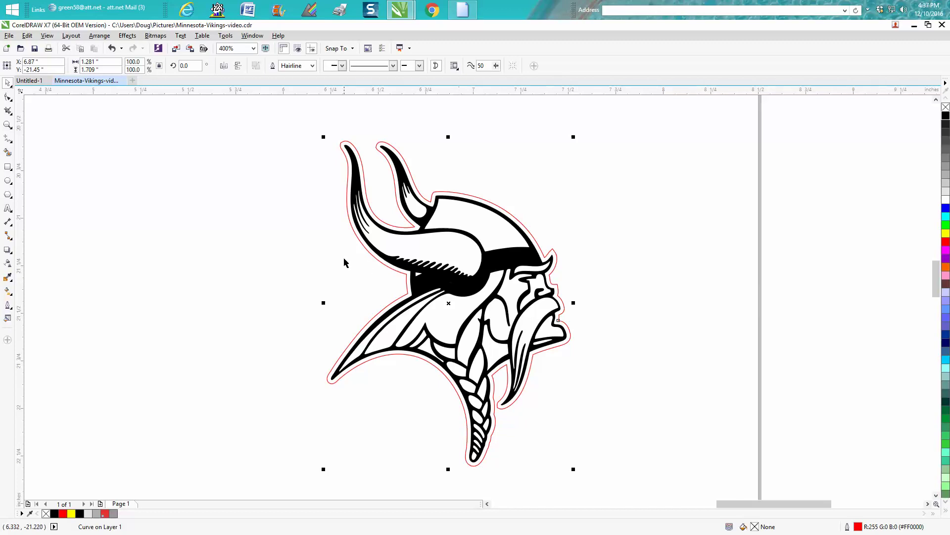
{"action": "left_click", "coordinate": [239, 207]}
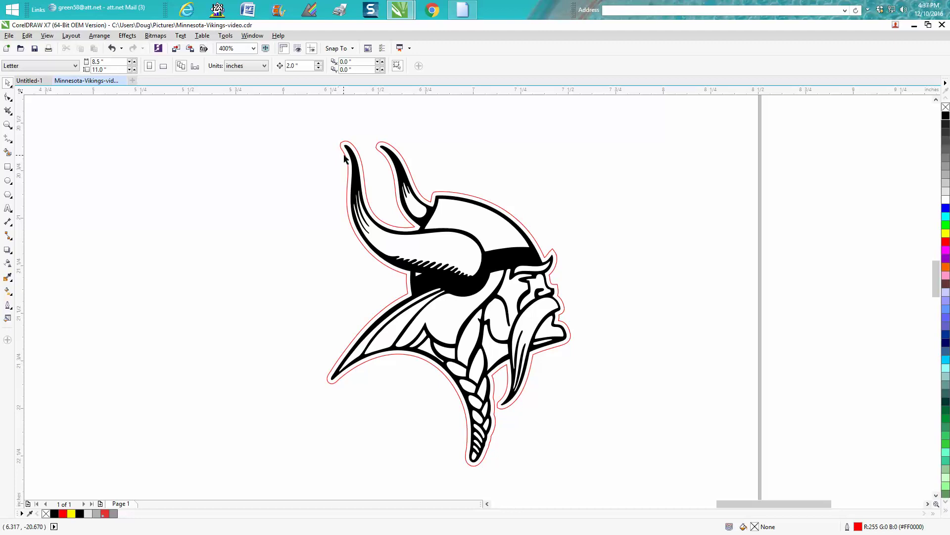
{"action": "left_click", "coordinate": [346, 157]}
{"action": "key", "text": "Left"}
{"action": "key", "text": "Left"}
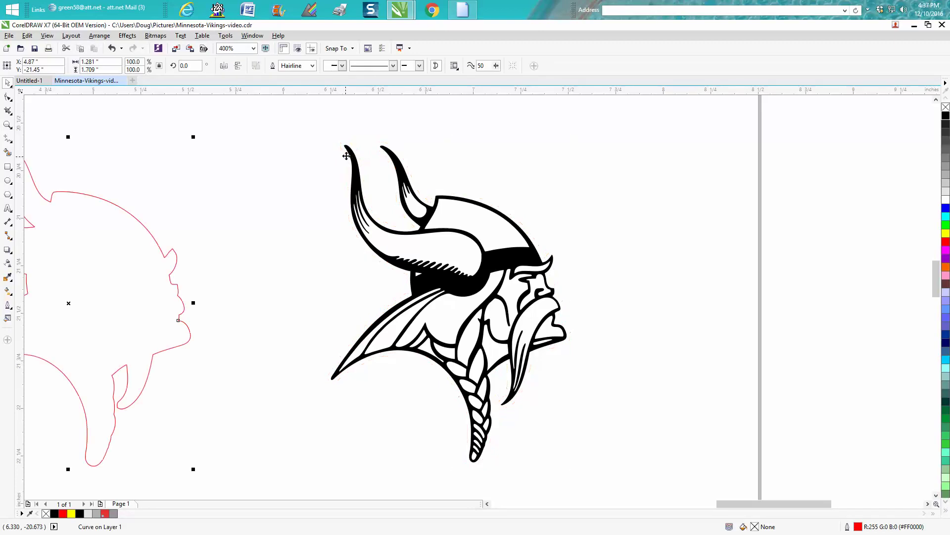
{"action": "key", "text": "Right"}
{"action": "key", "text": "Right"}
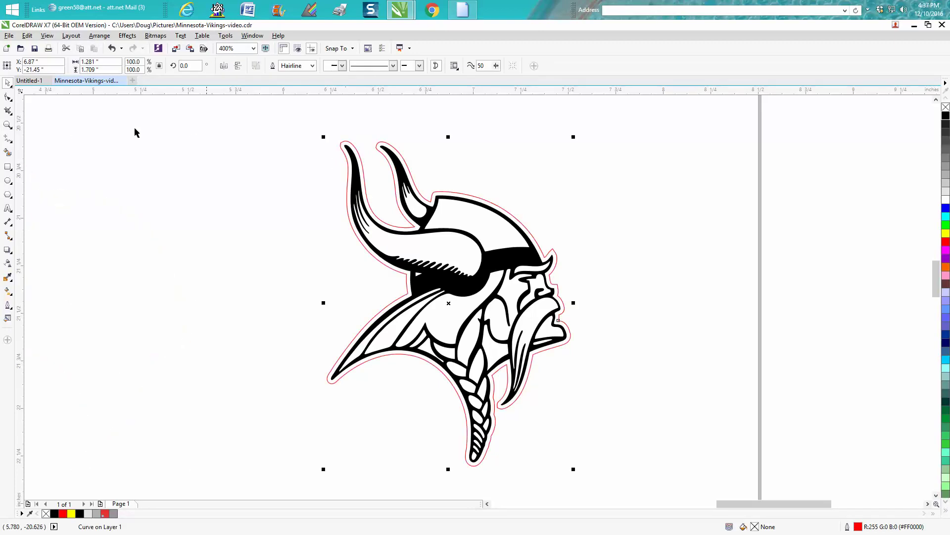
{"action": "left_click", "coordinate": [48, 49]}
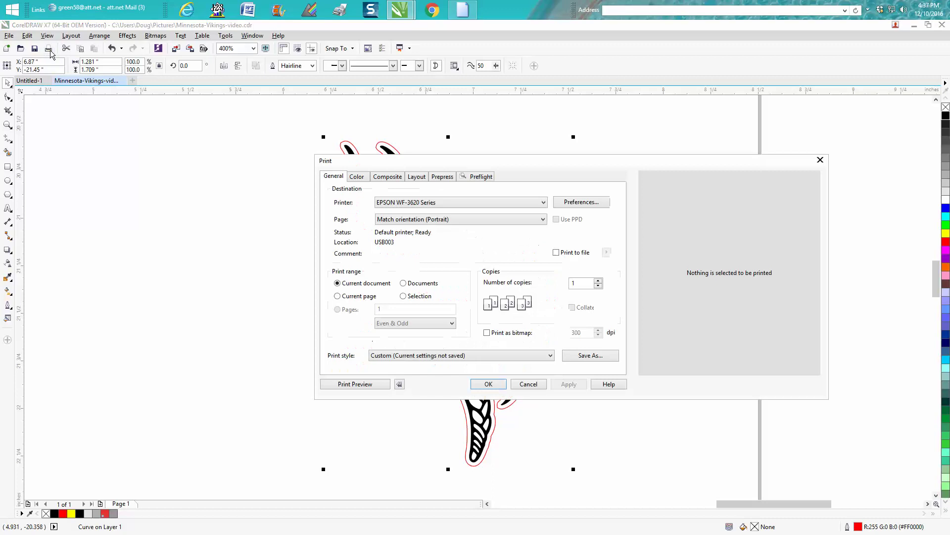
{"action": "left_click", "coordinate": [404, 296]}
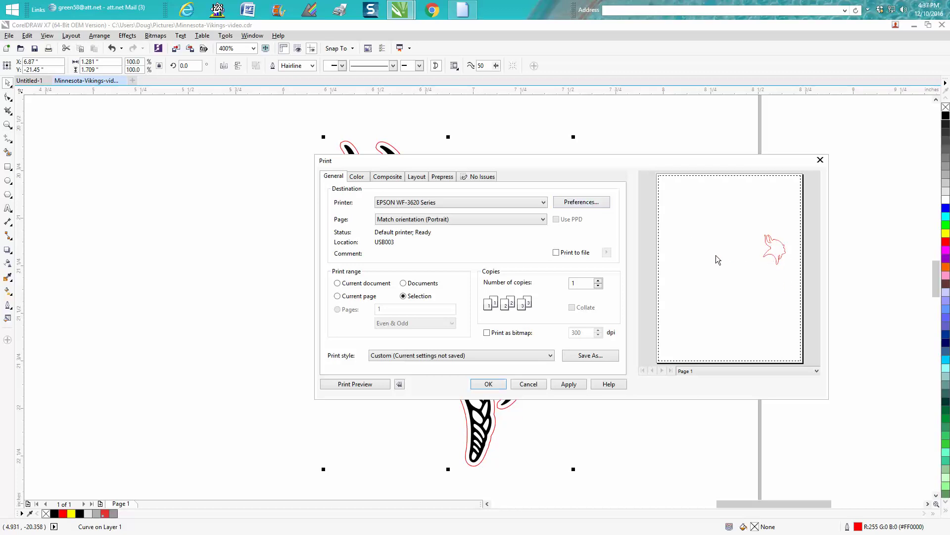
{"action": "left_click", "coordinate": [529, 384]}
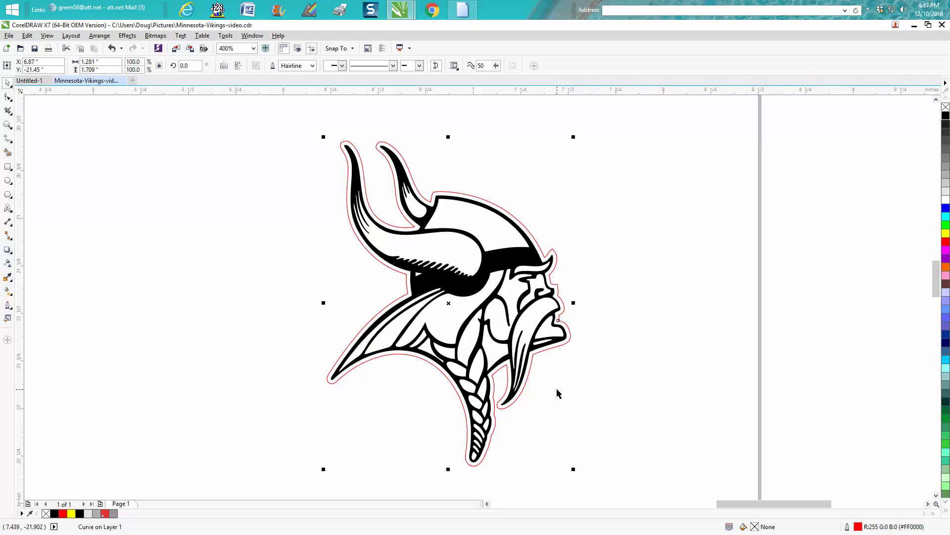